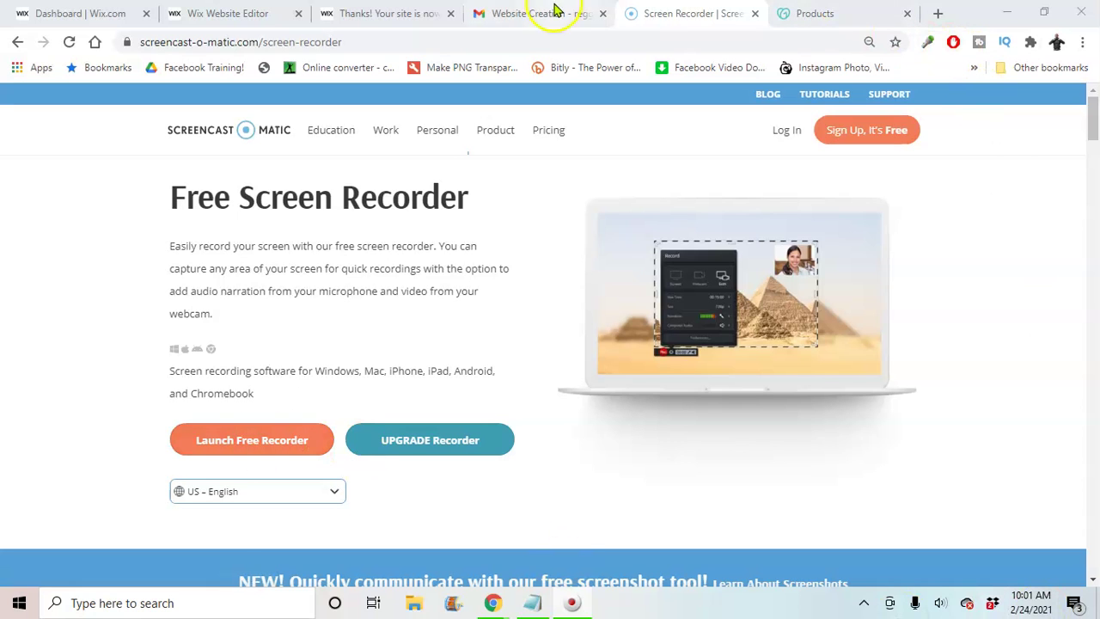
Review the open Wix pages: the premium plan confirmation with domain search, the site dashboard and the website editor
left_click(249, 14)
left_click(370, 13)
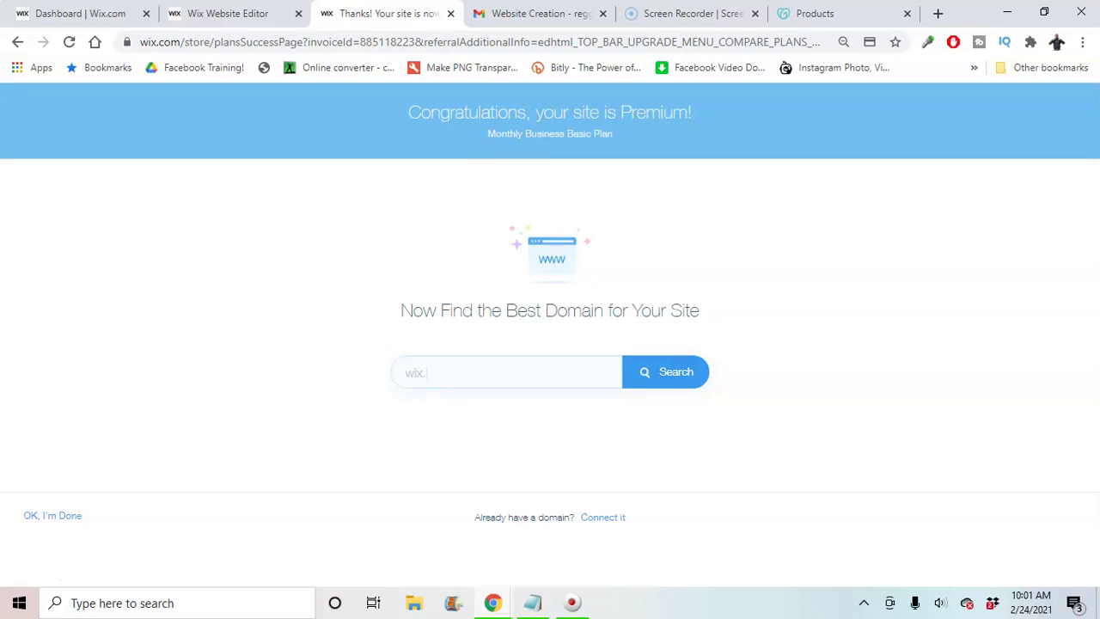
type("rock")
type("net")
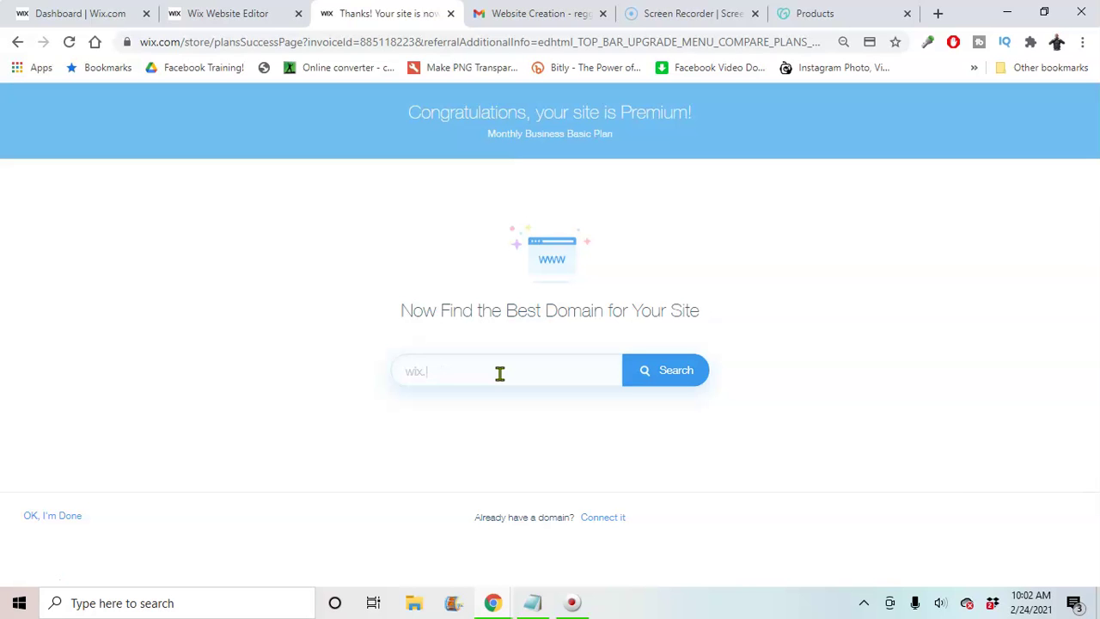
left_click(86, 13)
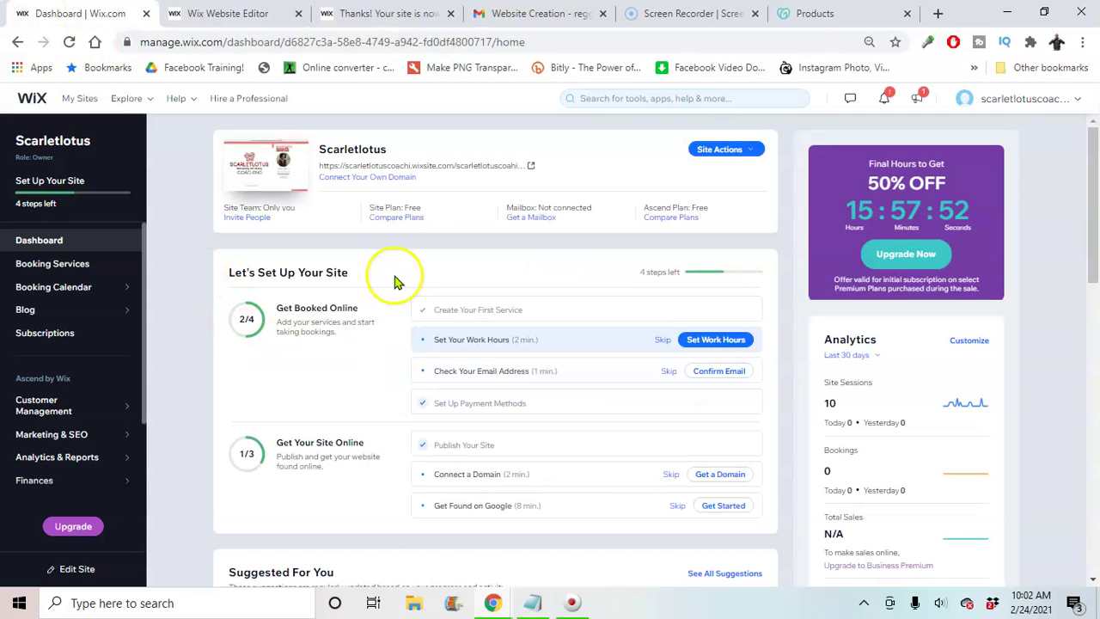
left_click(404, 177)
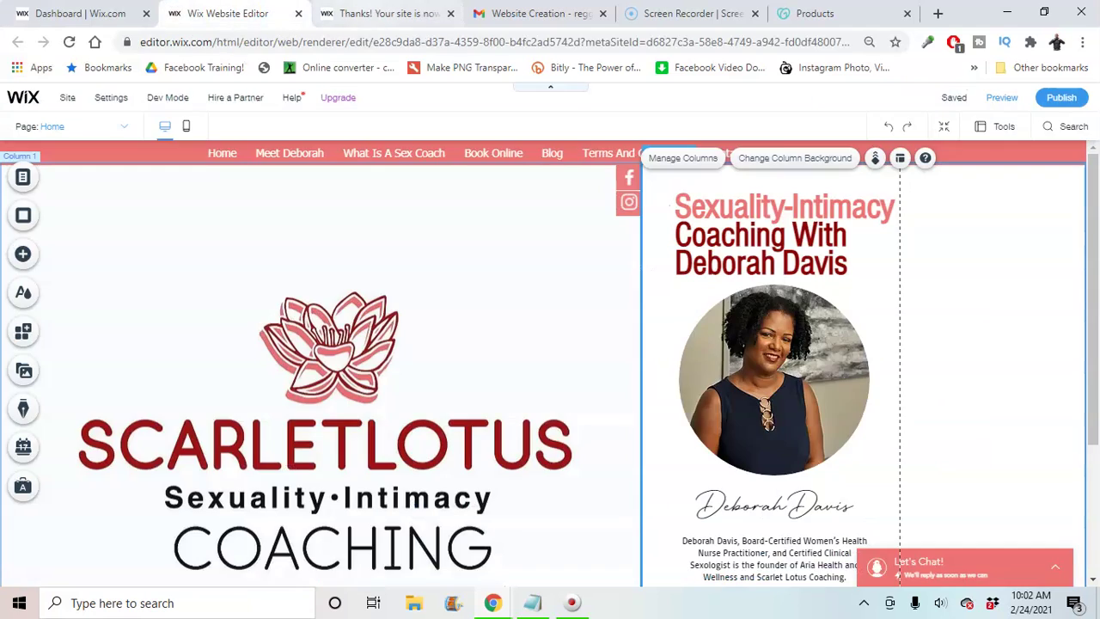
key("ctrl+Tab")
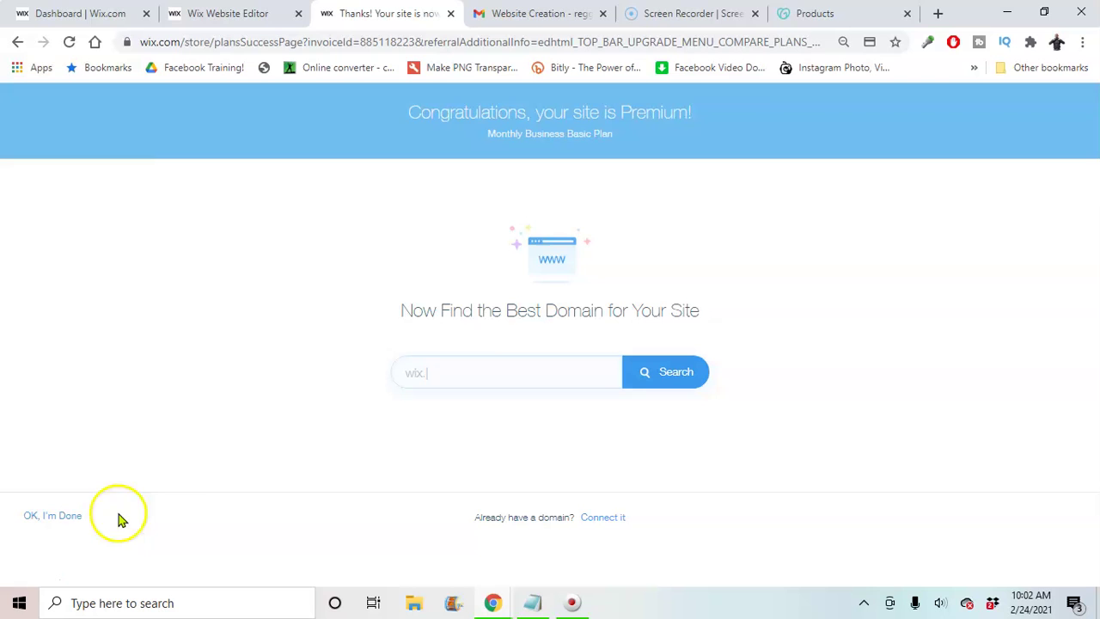
Switch to the GoDaddy products page, open the settings of scarletlotuscoaching.com and copy its full domain name
key("ctrl+9")
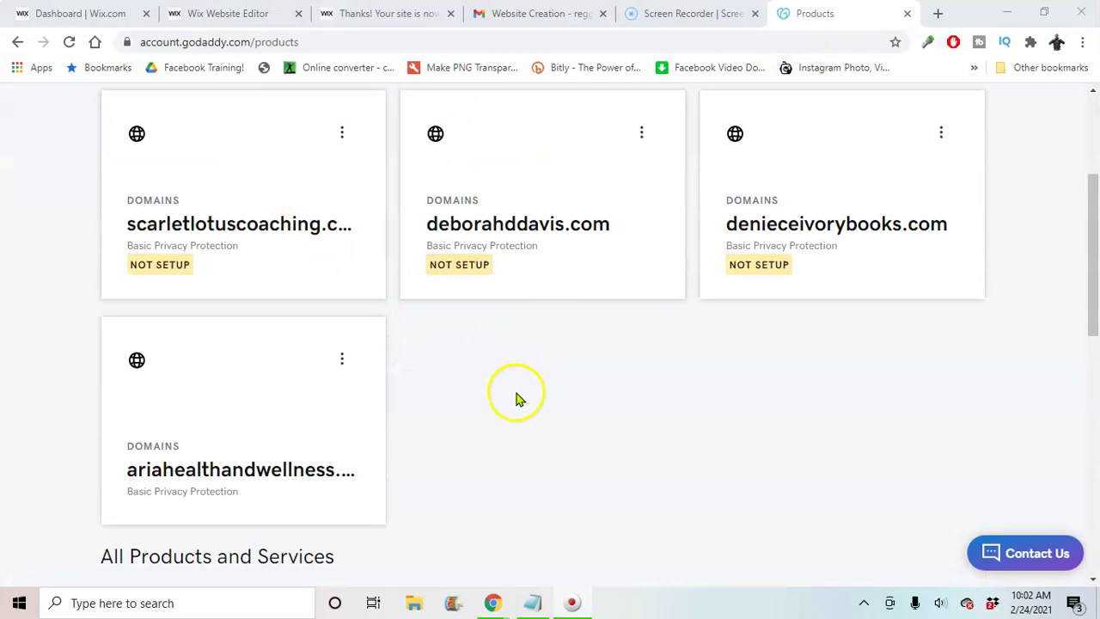
scroll(335, 327, "up", 1)
left_click(306, 307)
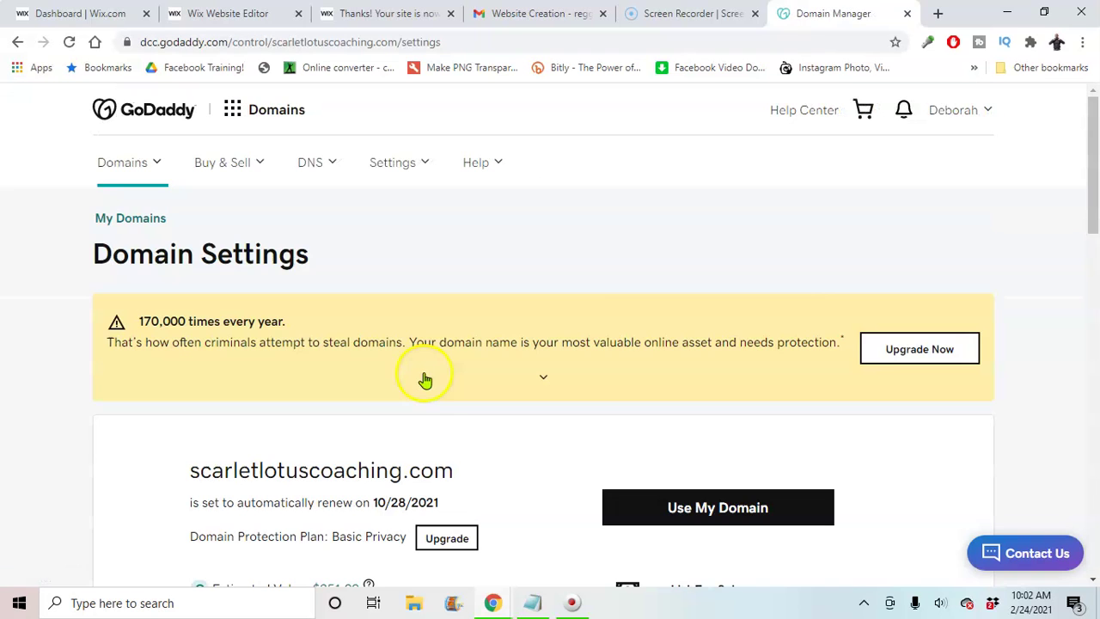
scroll(484, 409, "down", 1)
triple_click(361, 390)
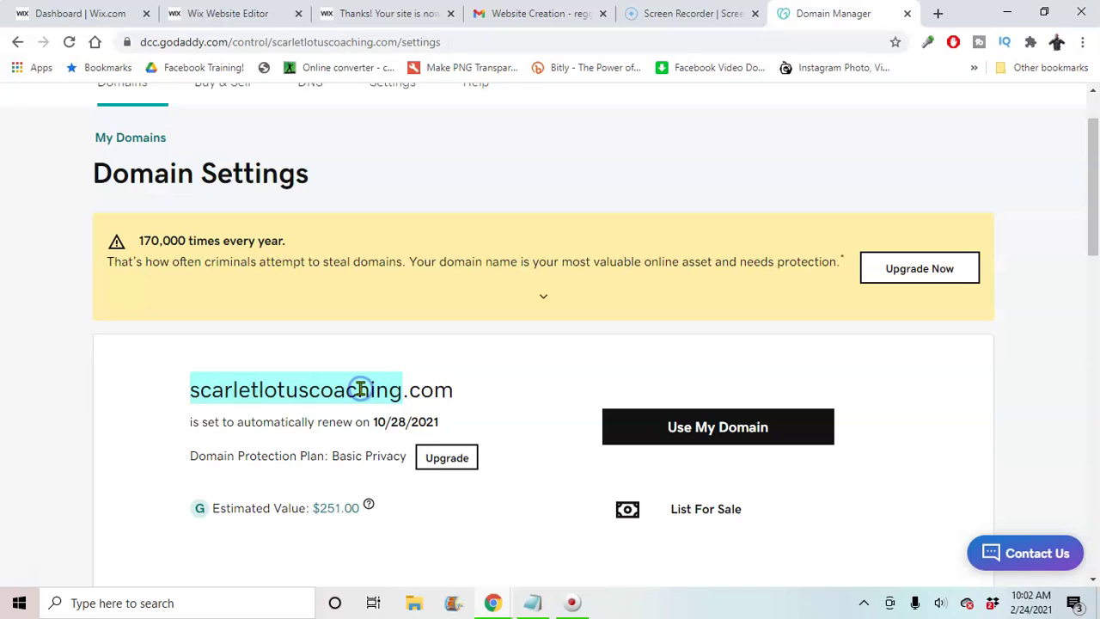
right_click(361, 390)
left_click(400, 403)
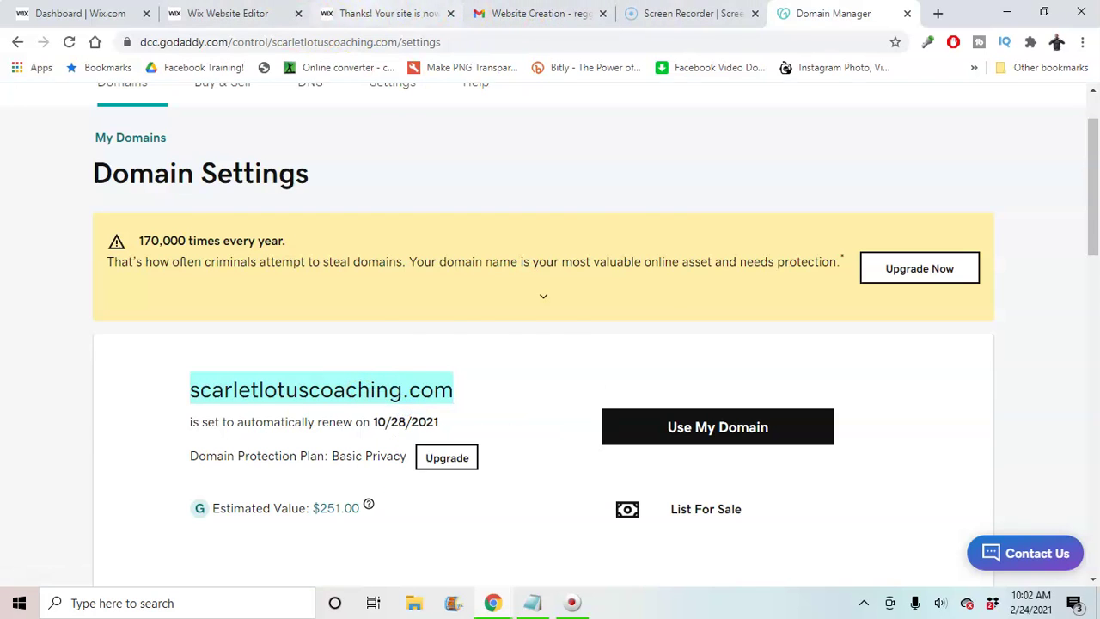
left_click(379, 13)
right_click(496, 378)
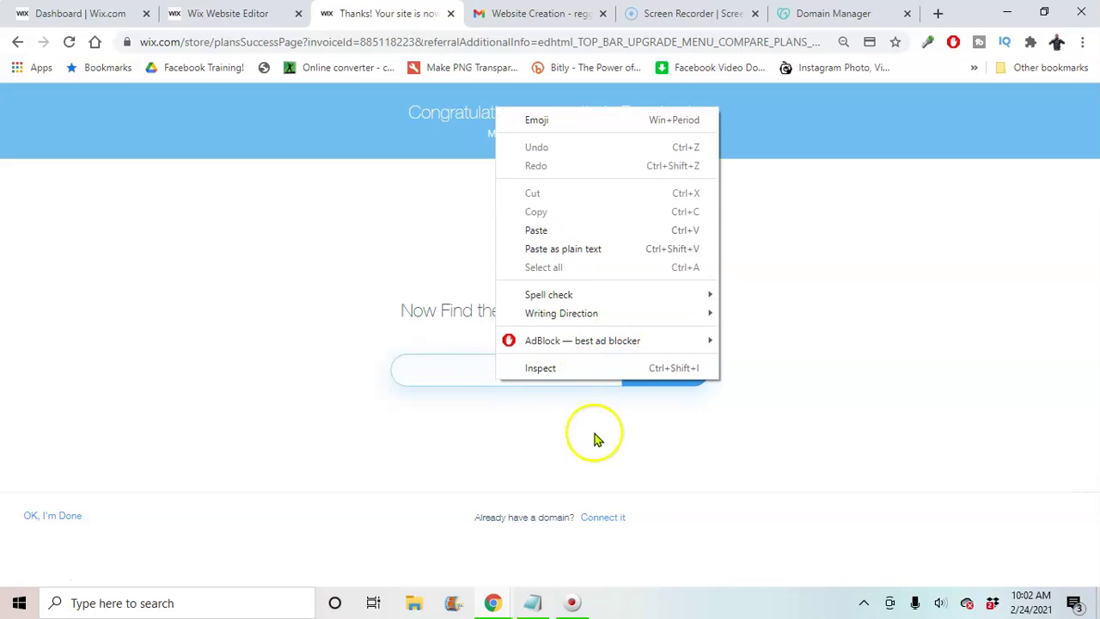
left_click(680, 482)
left_click(604, 521)
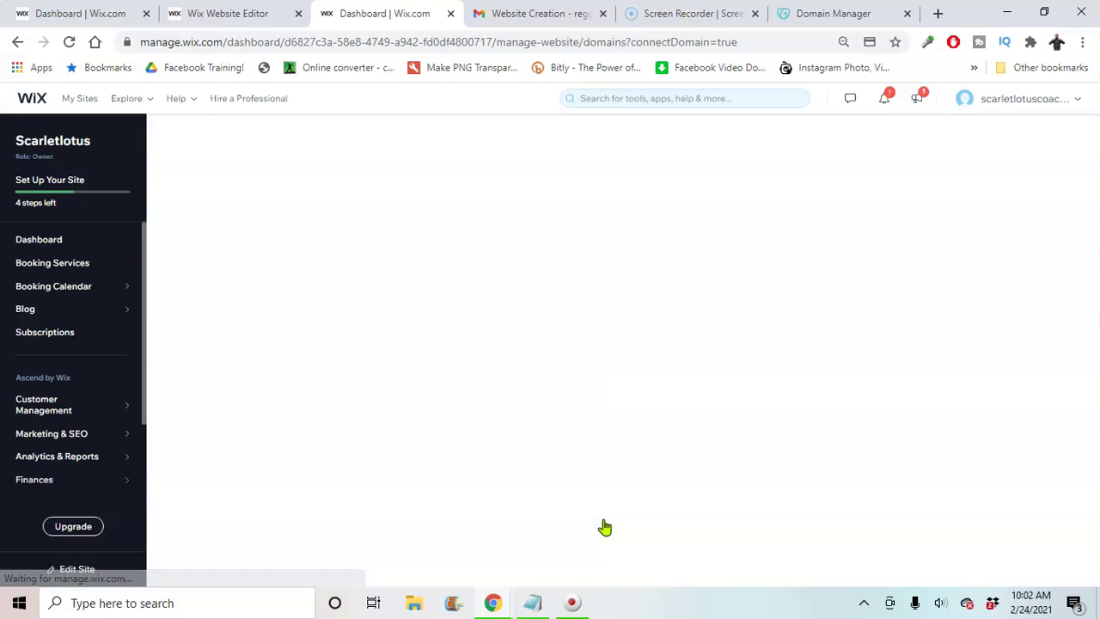
right_click(368, 238)
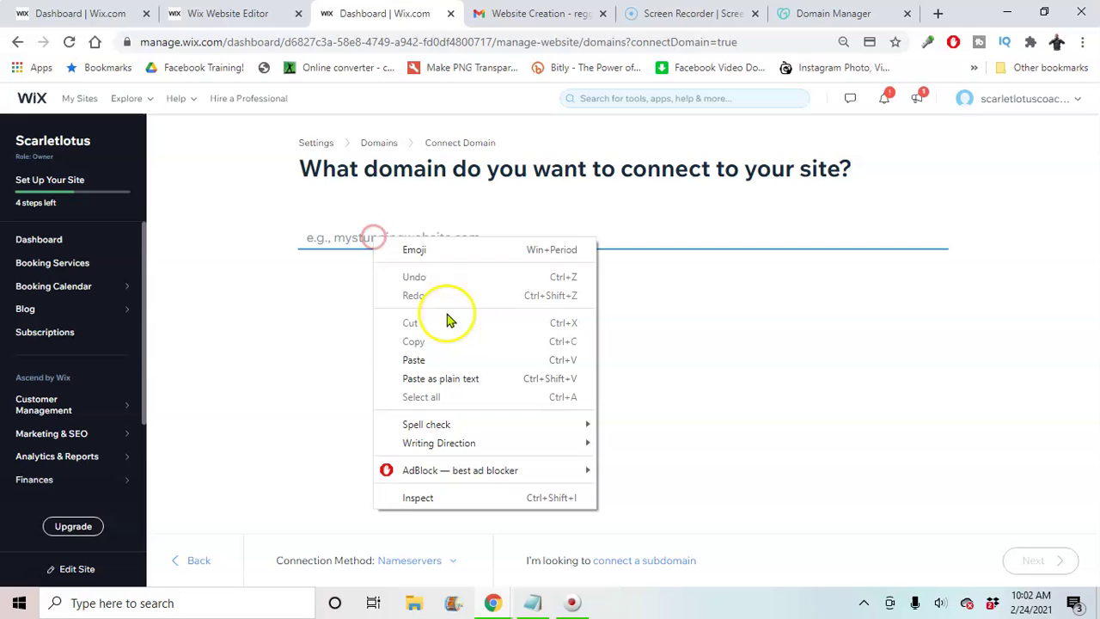
left_click(425, 358)
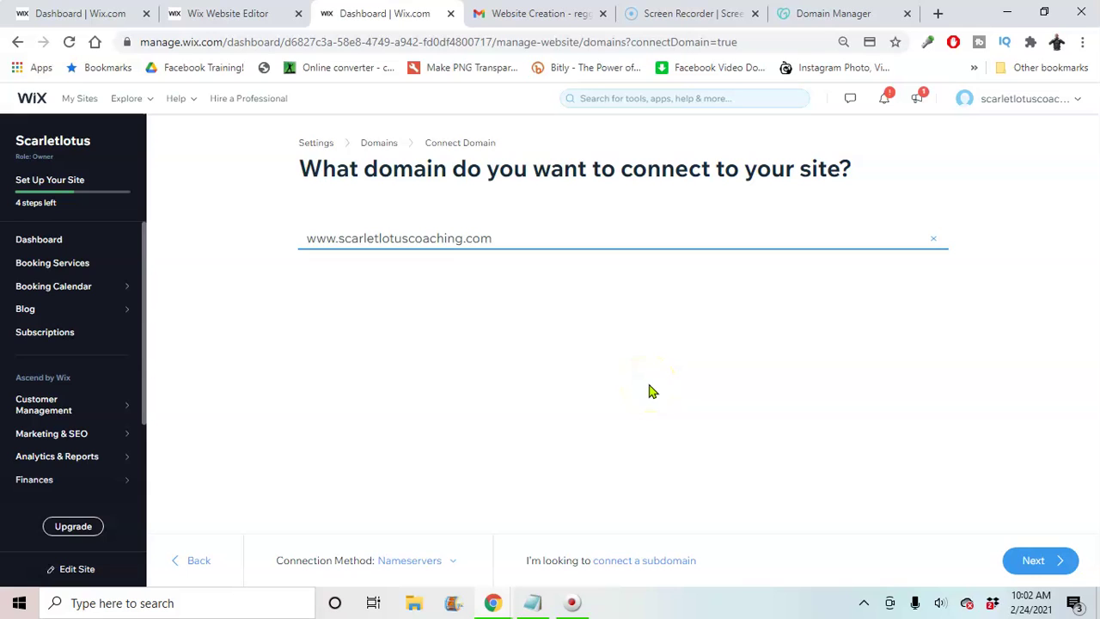
left_click(1029, 561)
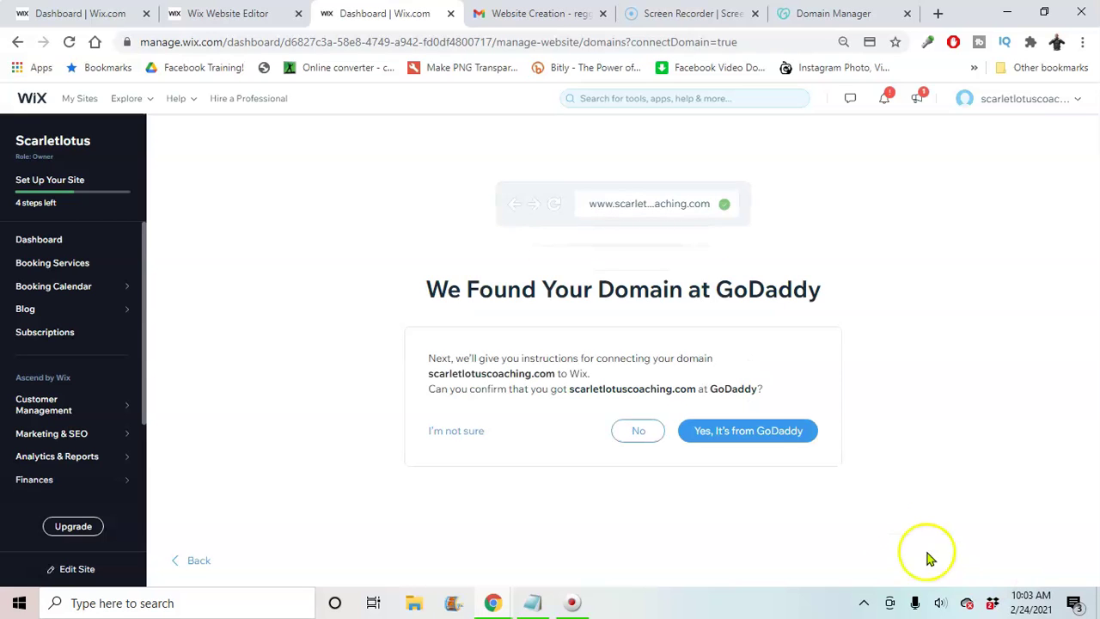
left_click(750, 432)
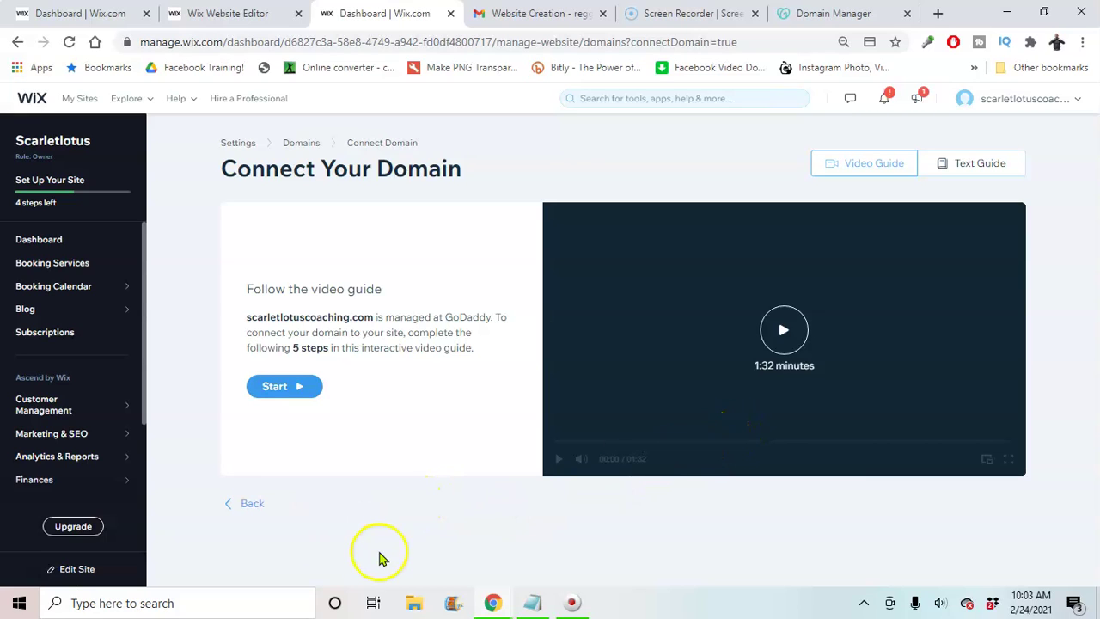
Start the interactive video guide, skip ahead to step 4, Add the Wix nameservers, and pause it there
left_click(277, 401)
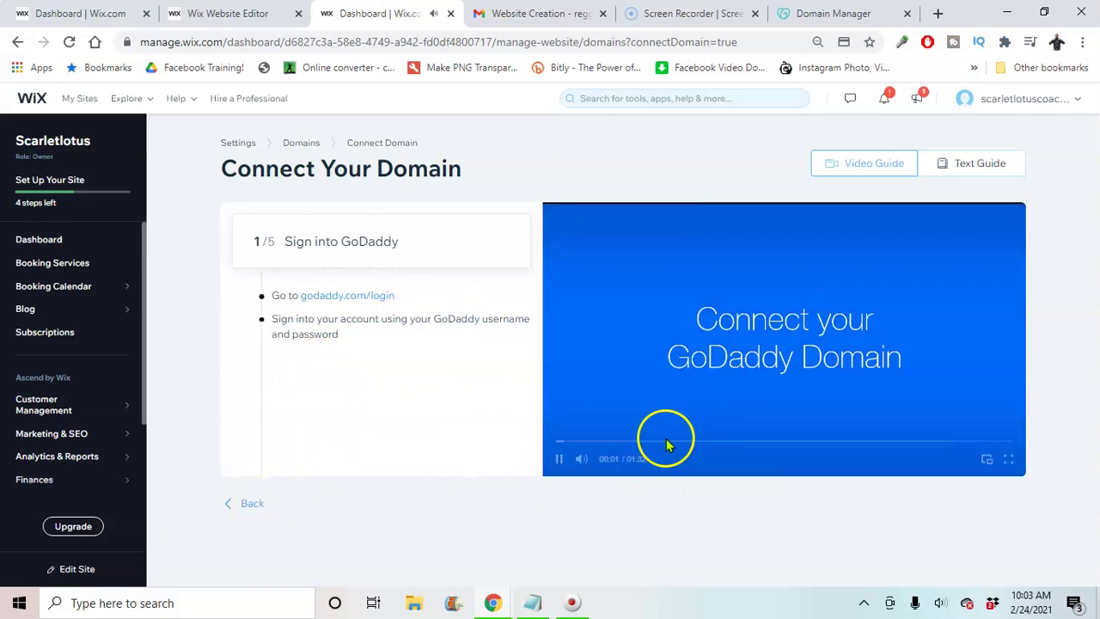
left_click(711, 432)
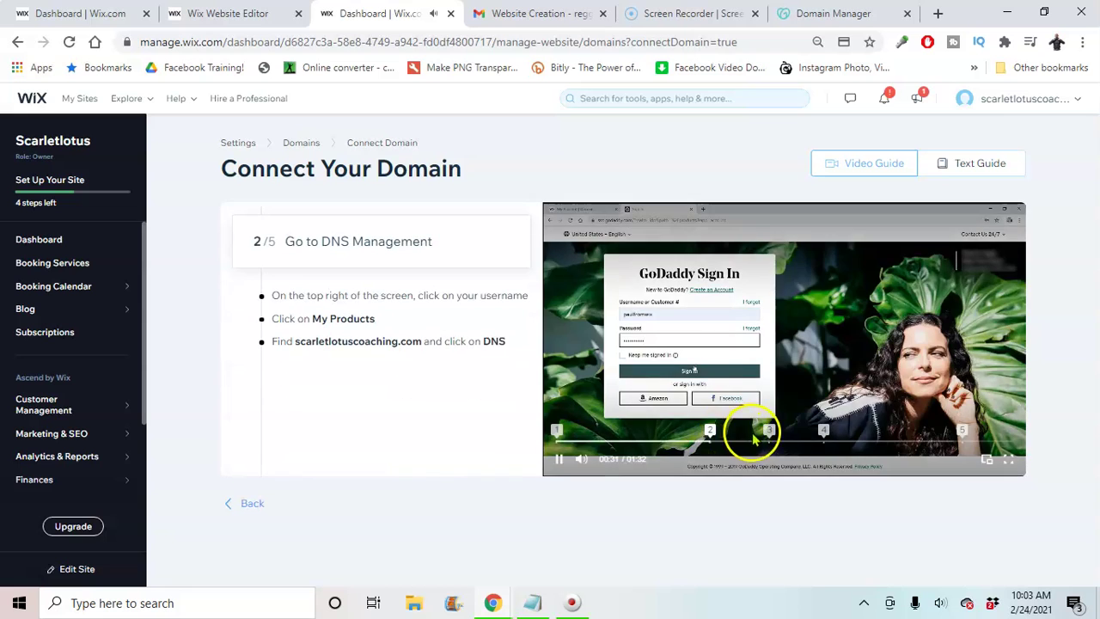
left_click(770, 434)
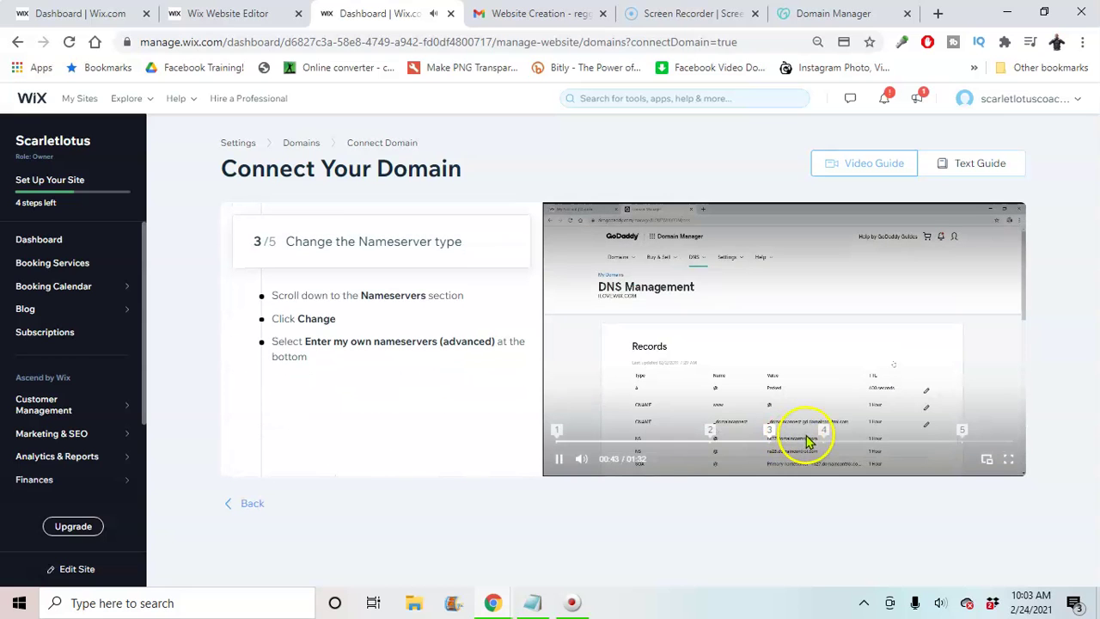
left_click(823, 433)
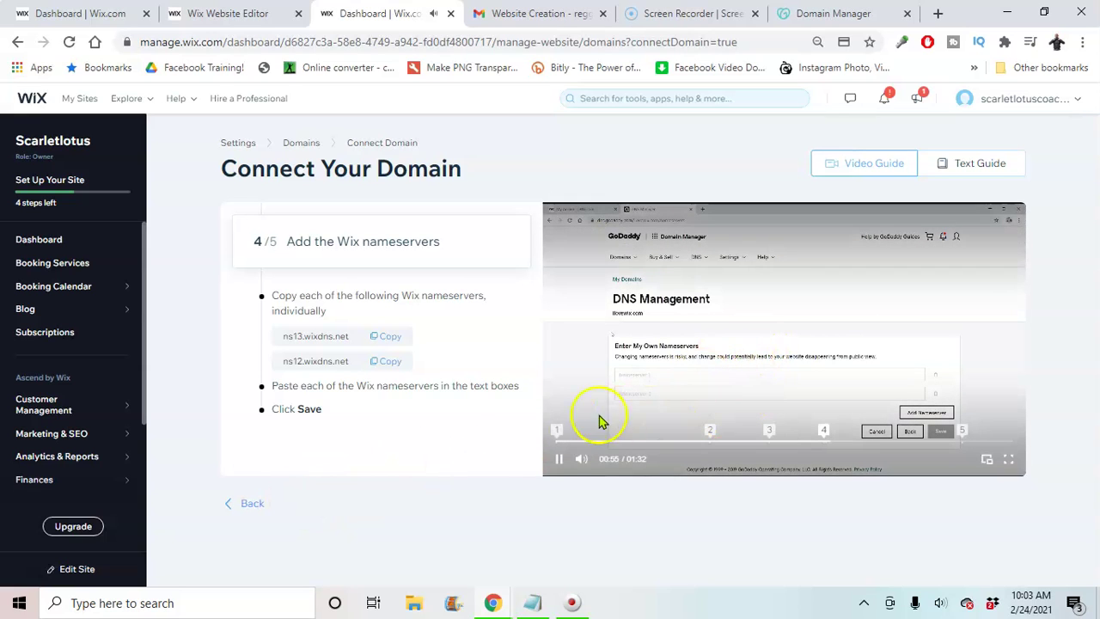
left_click(557, 461)
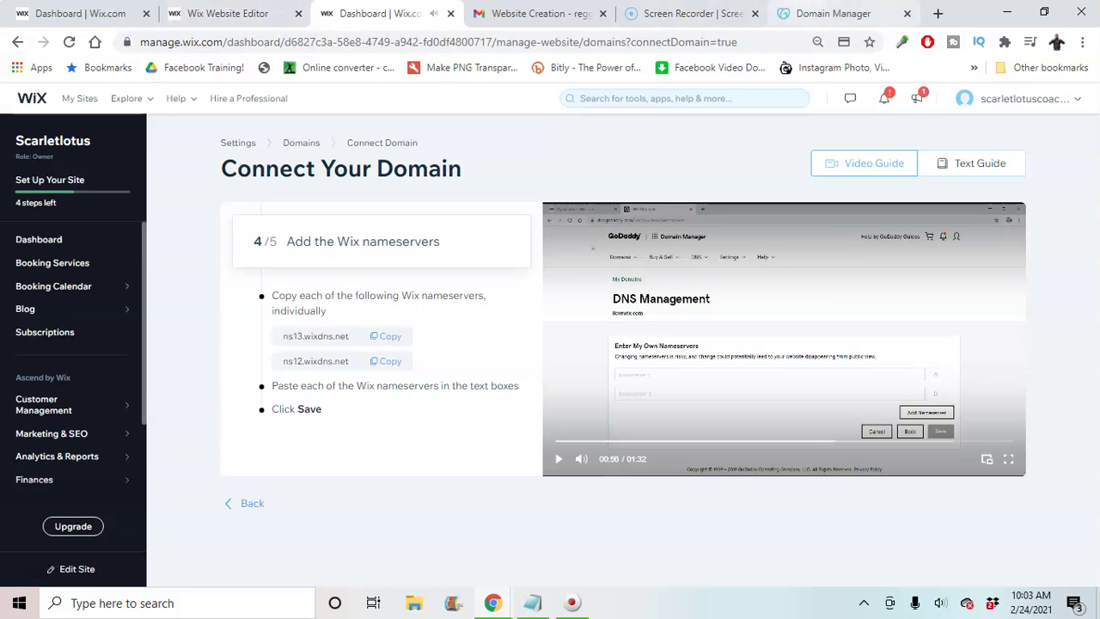
Switch to the GoDaddy settings of scarletlotuscoaching.com and look through the page for the DNS management option
left_click(791, 13)
scroll(604, 263, "down", 3)
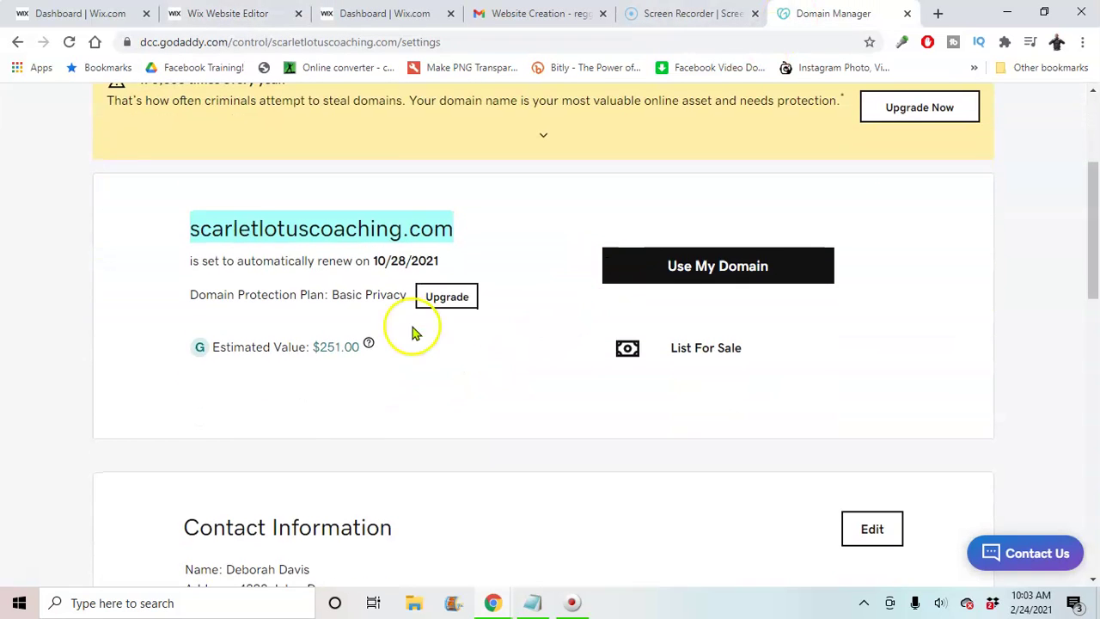
scroll(413, 331, "down", 5)
scroll(508, 343, "up", 8)
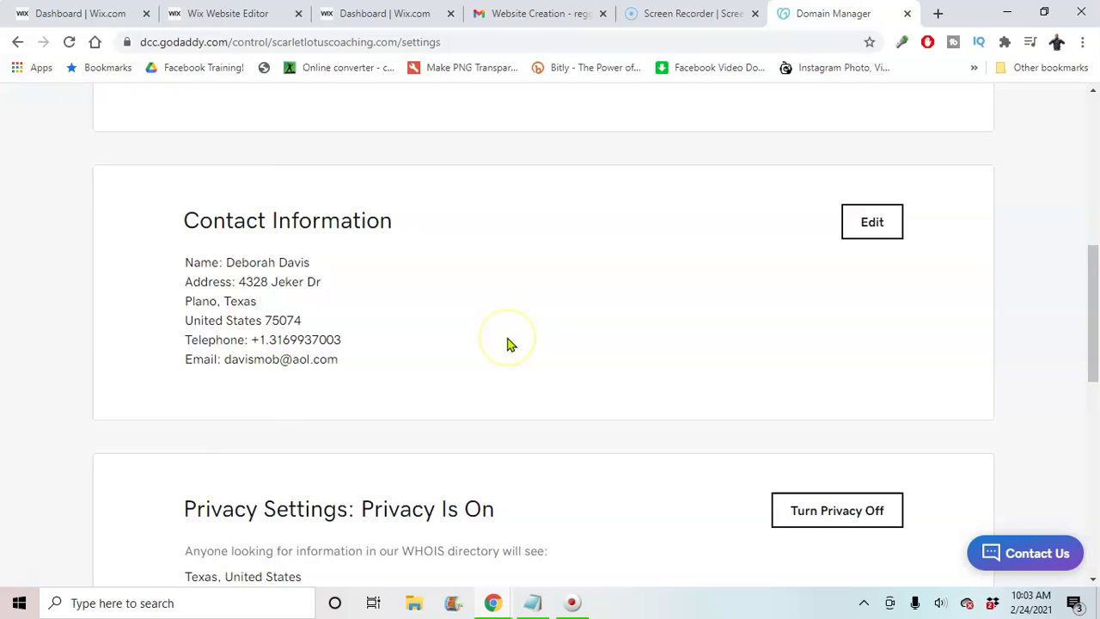
scroll(326, 456, "down", 3)
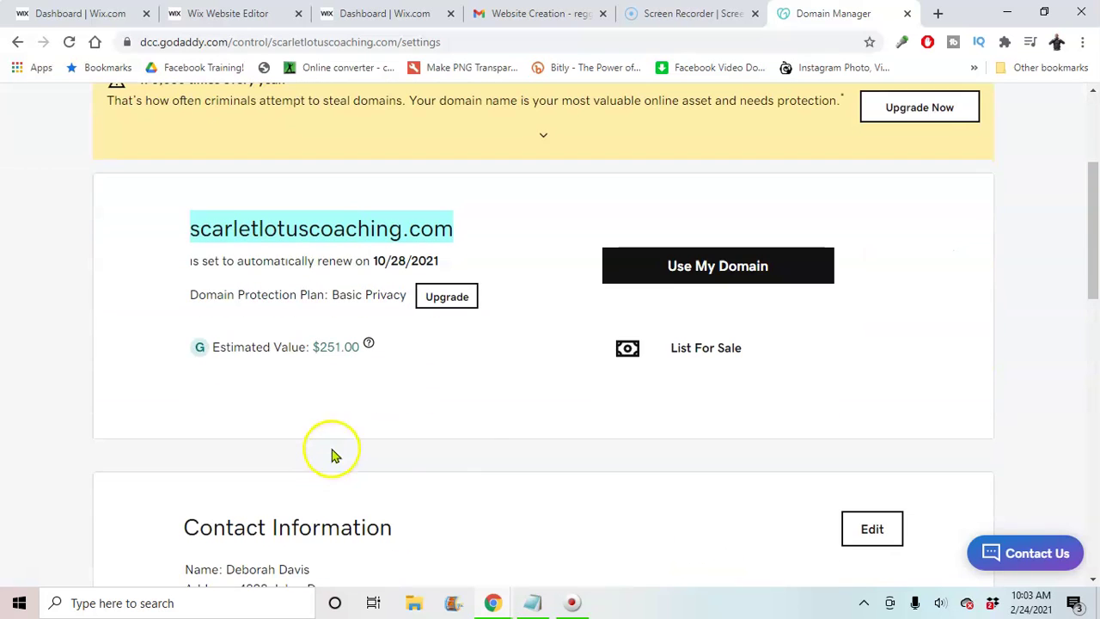
scroll(467, 422, "down", 5)
scroll(516, 413, "up", 7)
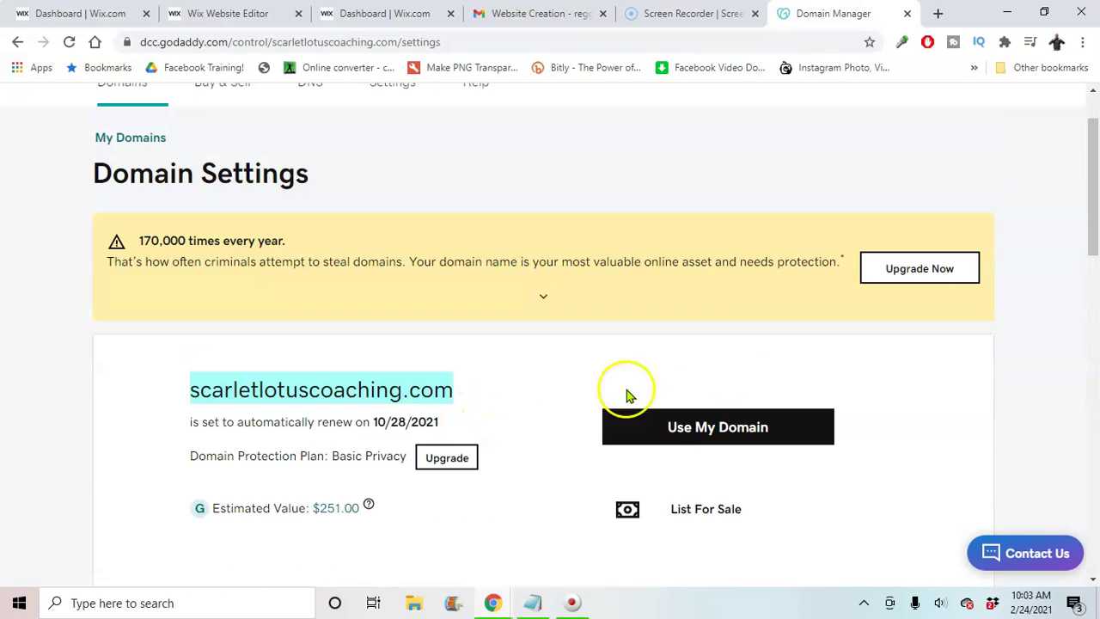
left_click(719, 434)
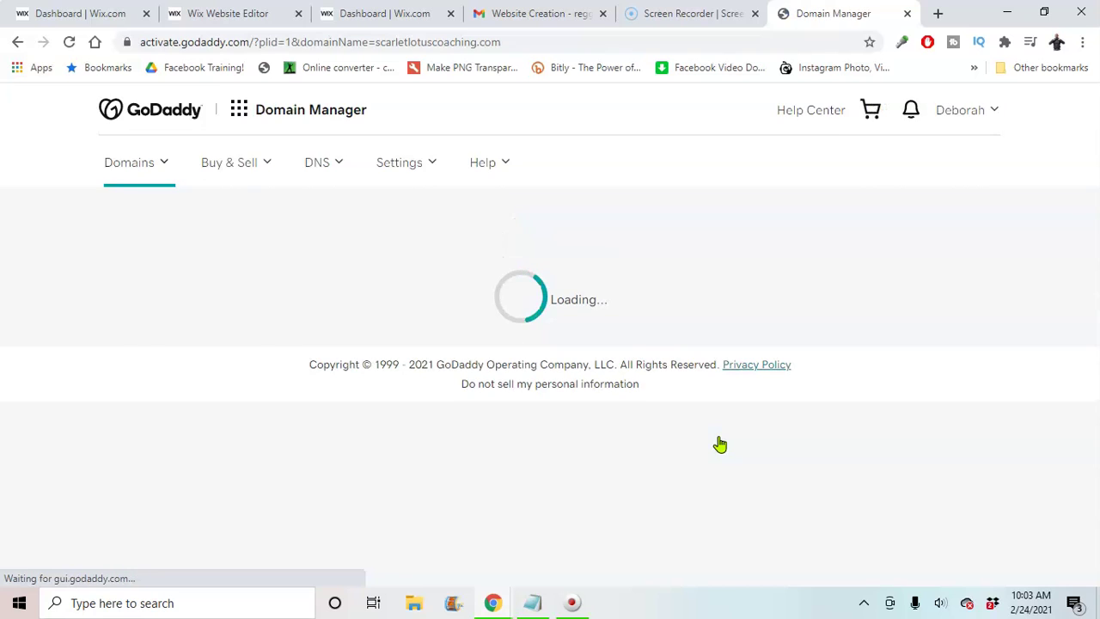
left_click(336, 172)
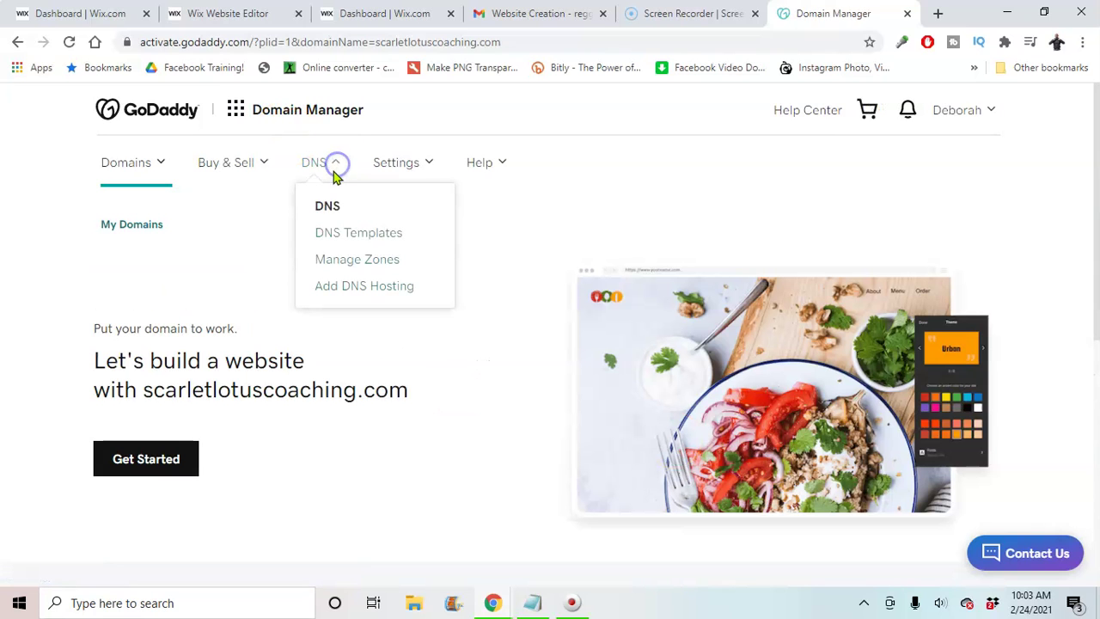
left_click(141, 238)
left_click(121, 226)
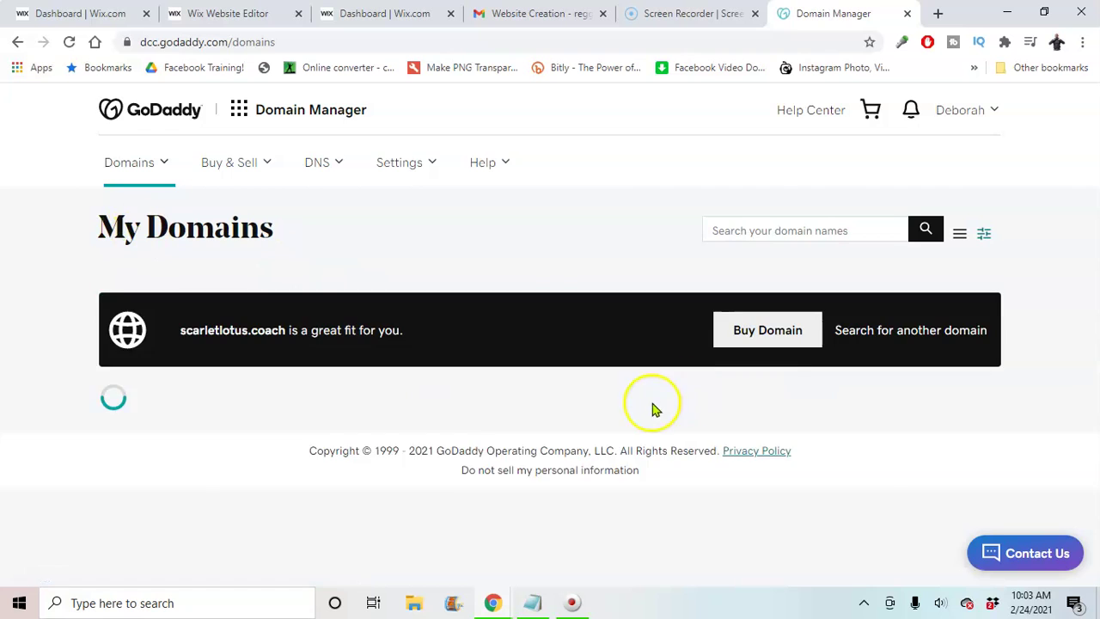
scroll(597, 380, "down", 2)
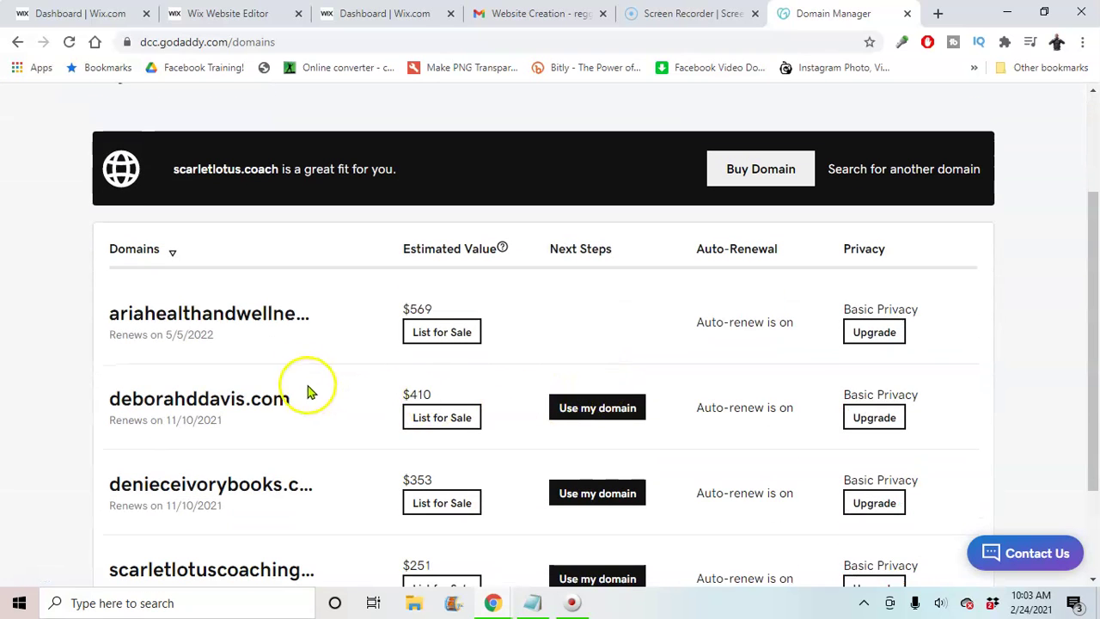
scroll(290, 367, "down", 2)
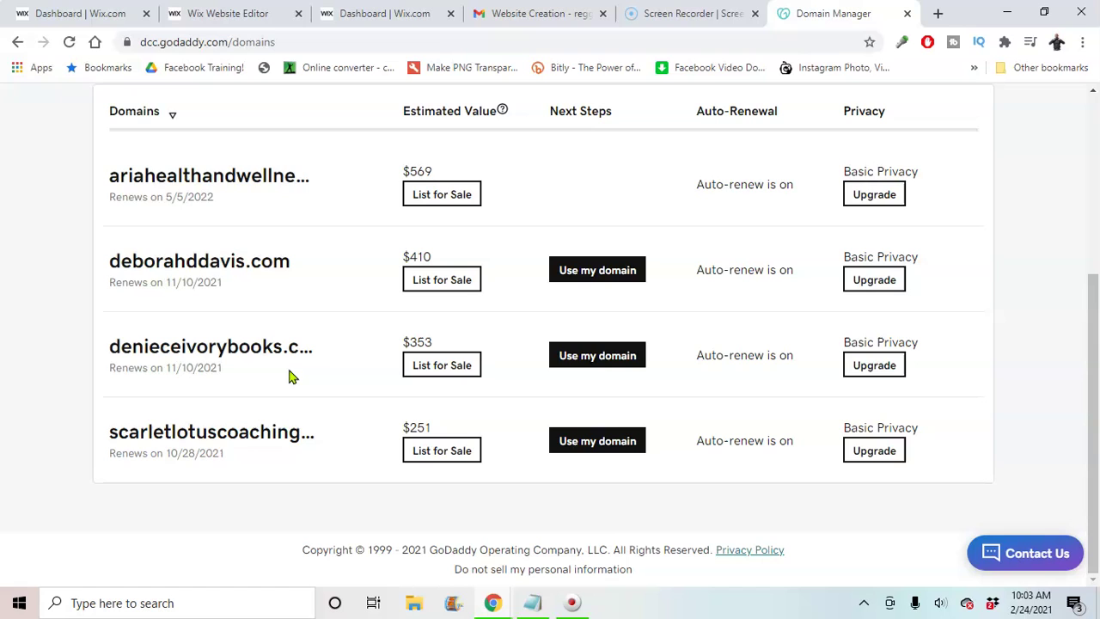
left_click(216, 437)
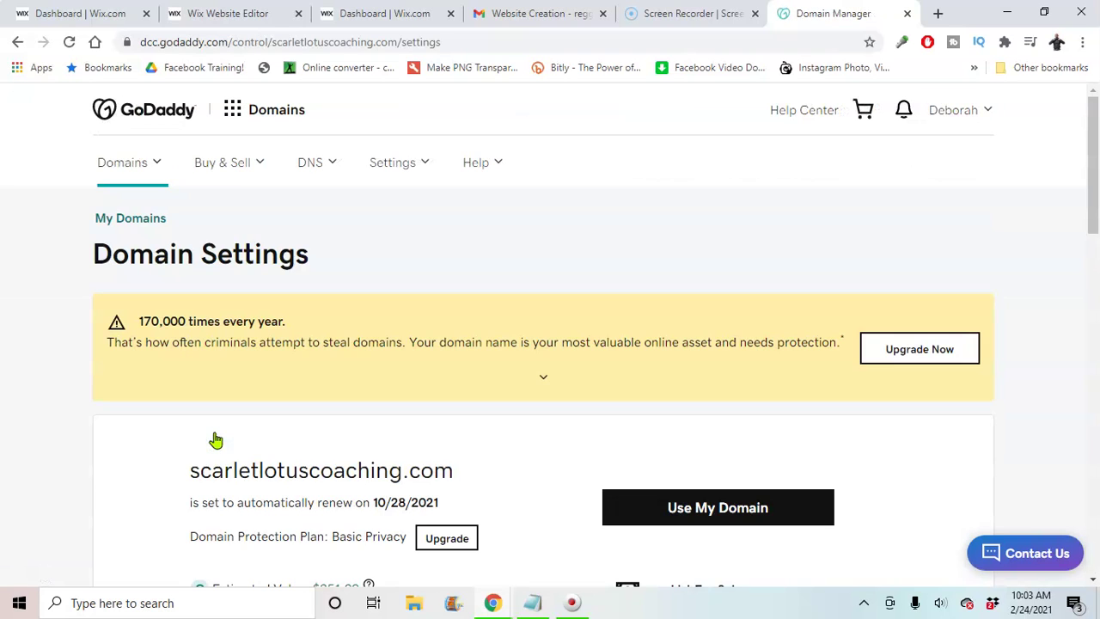
Open DNS management for scarletlotuscoaching.com from its domain settings and start changing the default nameservers
scroll(216, 442, "down", 3)
scroll(582, 226, "down", 12)
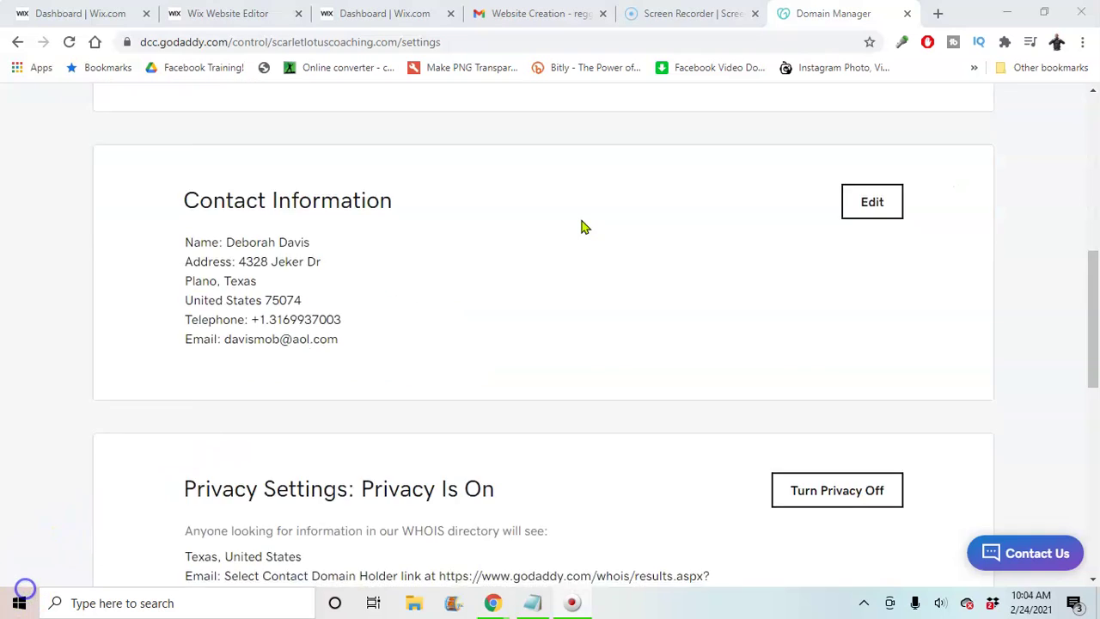
left_click(677, 228)
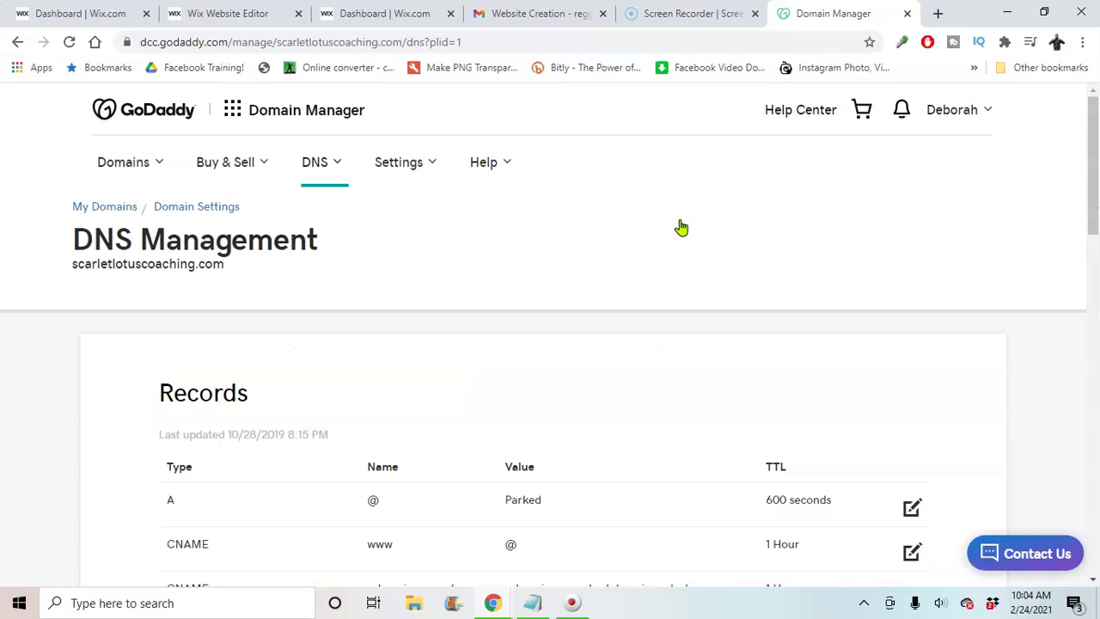
scroll(681, 228, "down", 8)
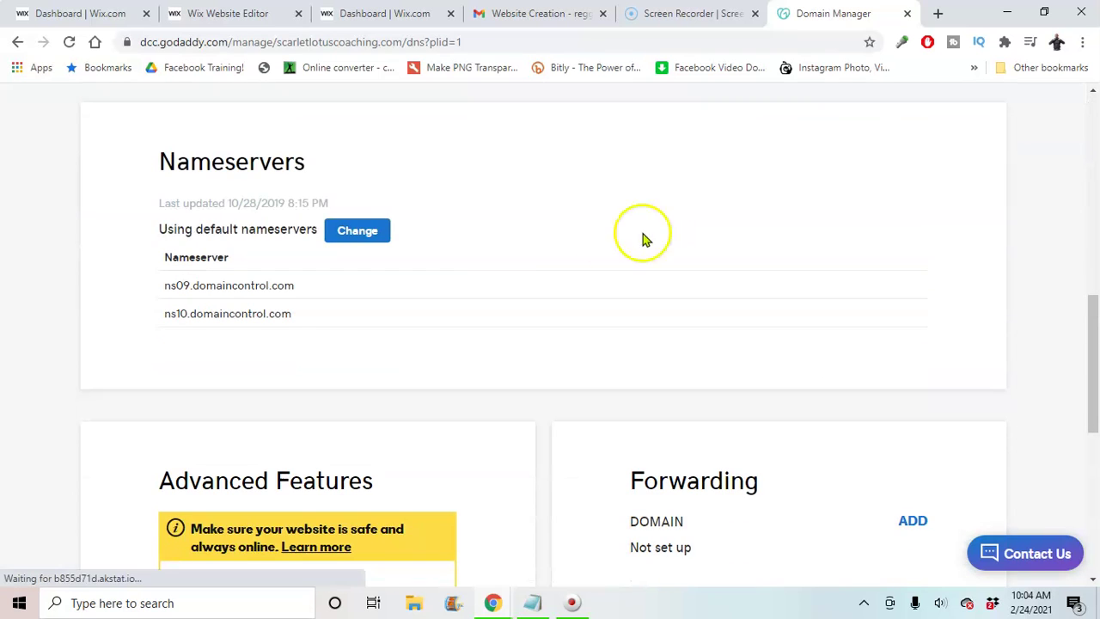
left_click(350, 232)
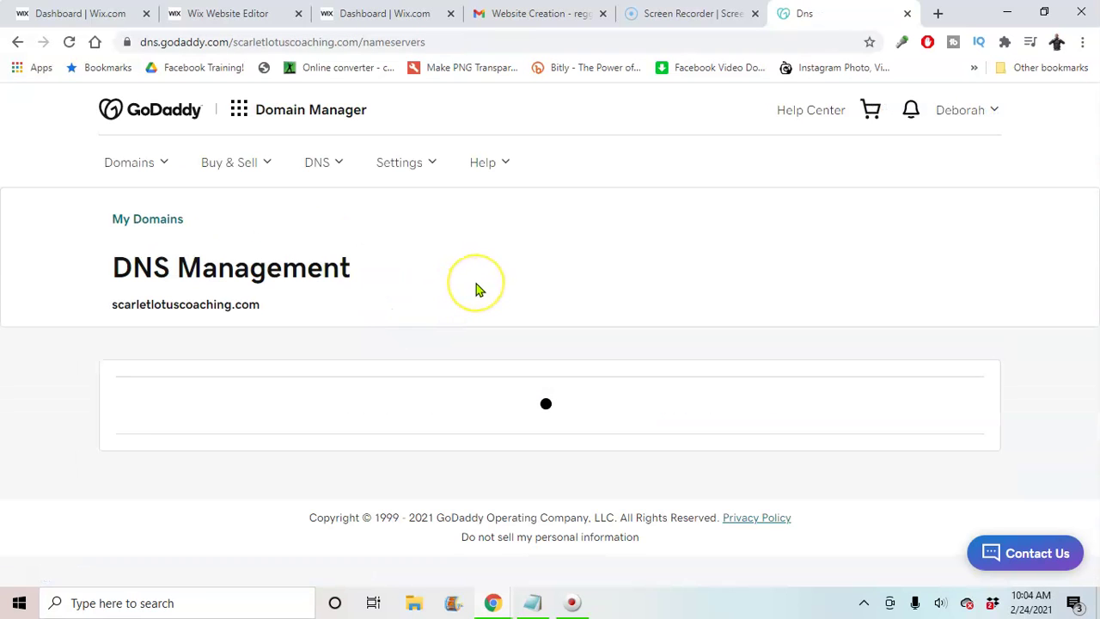
scroll(479, 290, "down", 3)
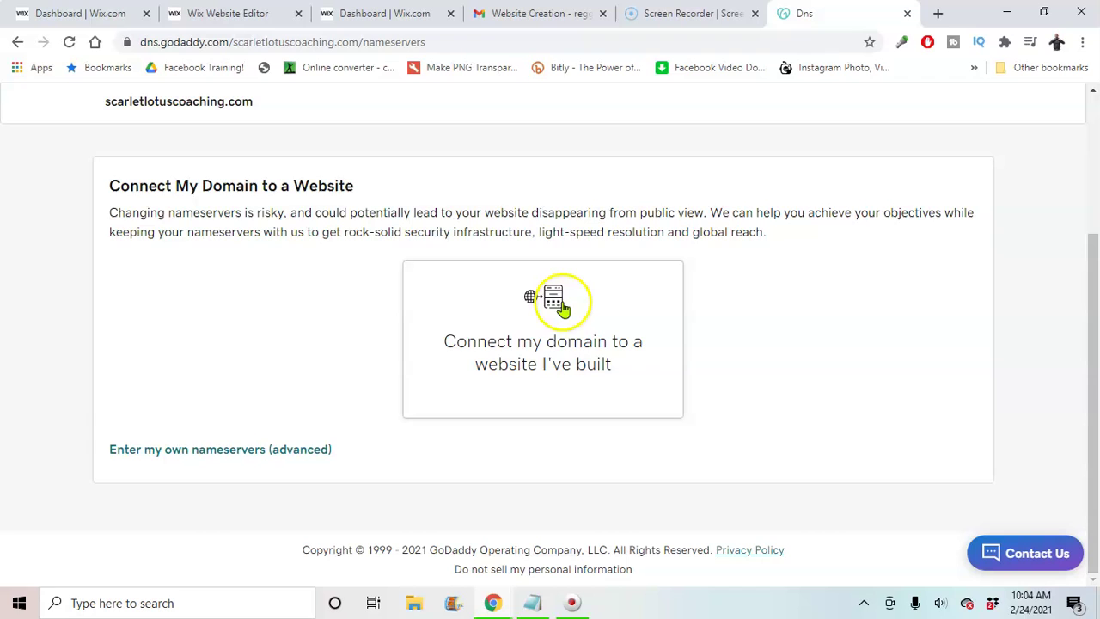
Choose to enter custom nameservers for the domain and copy ns13.wixdns.net from the Wix guide into Nameserver 1
left_click(247, 454)
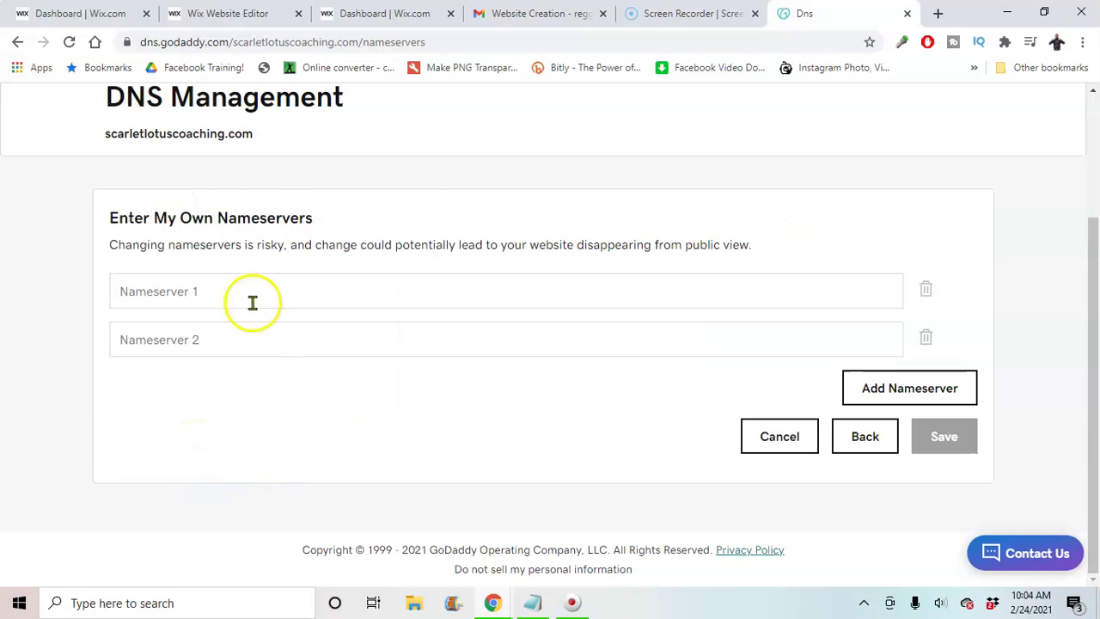
left_click(253, 301)
left_click(384, 13)
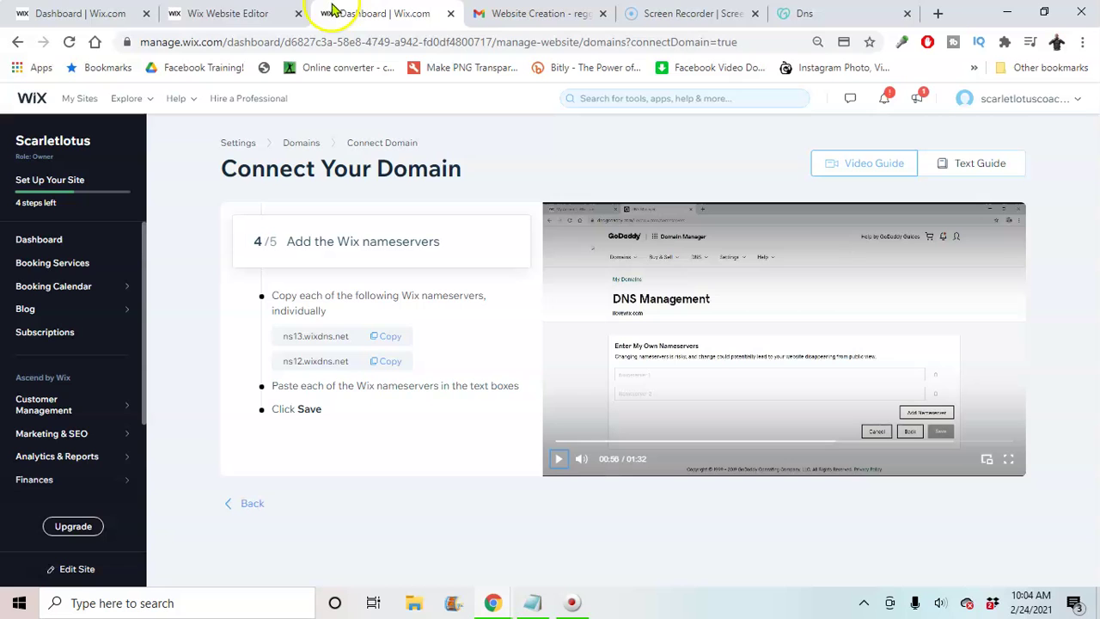
left_click(387, 337)
key("ctrl+Page_Up")
left_click(528, 13)
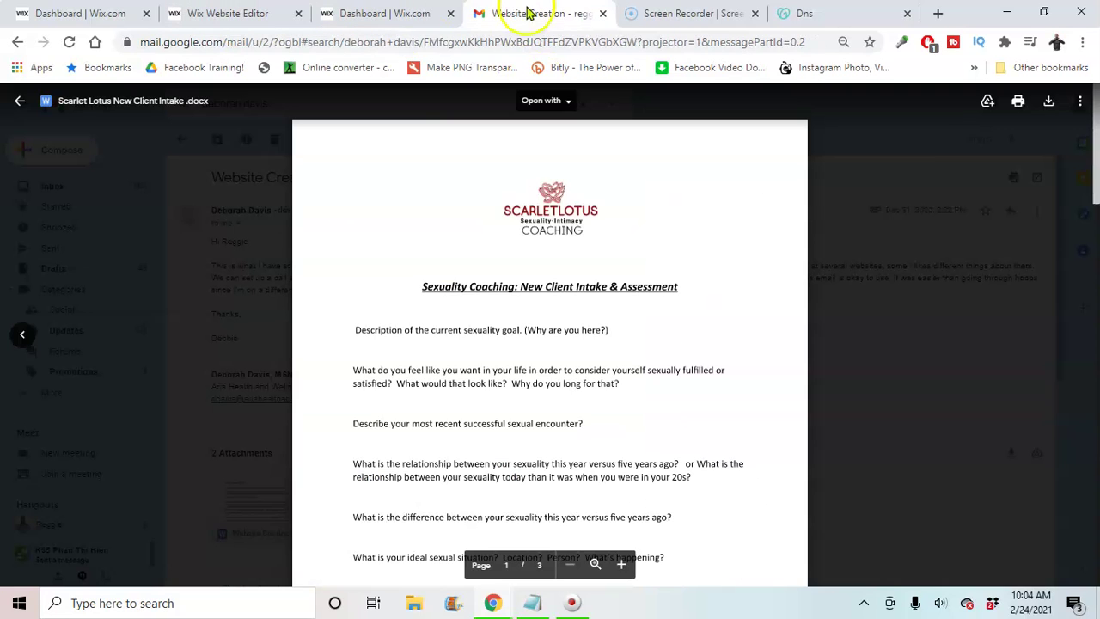
key("ctrl+Page_Up")
left_click(383, 336)
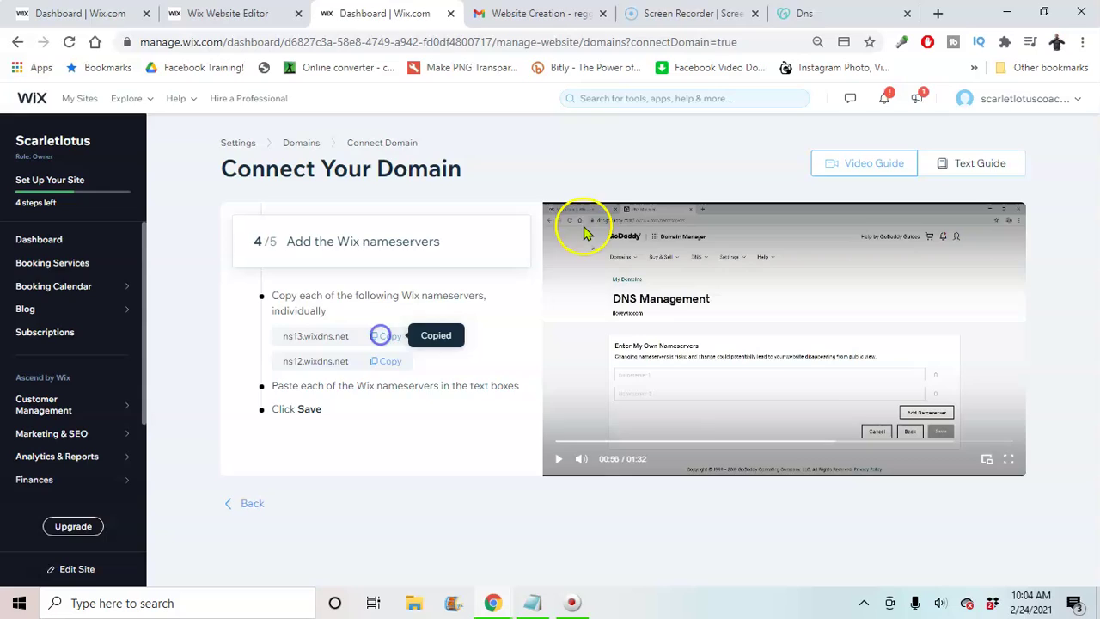
left_click(808, 12)
right_click(225, 300)
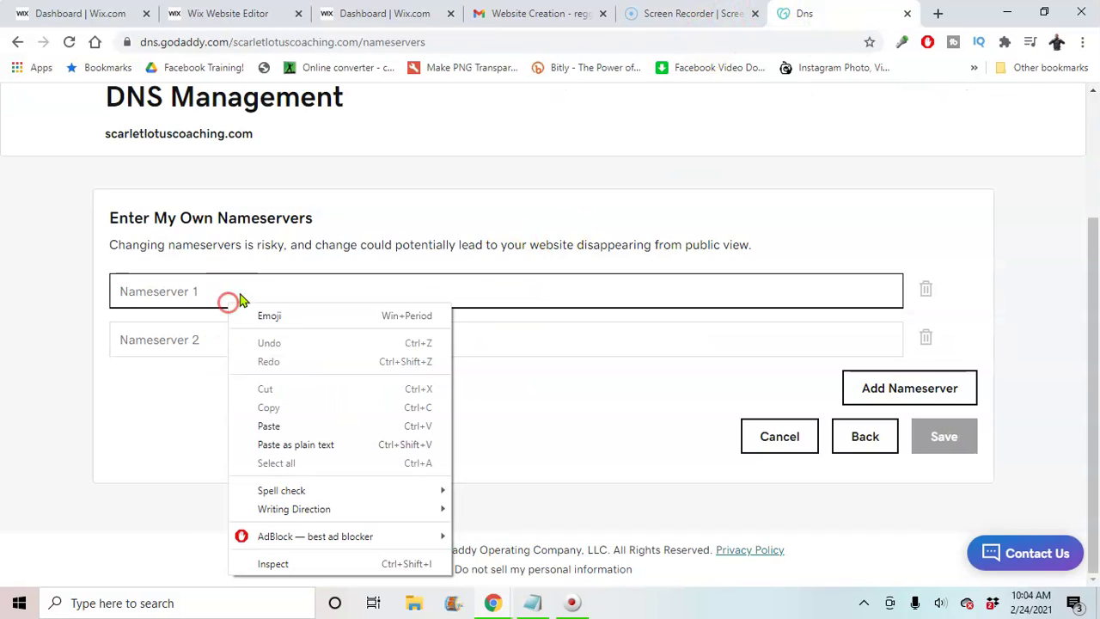
left_click(287, 422)
Copy the second Wix nameserver, ns12.wixdns.net, from the guide into Nameserver 2 in GoDaddy
left_click(204, 346)
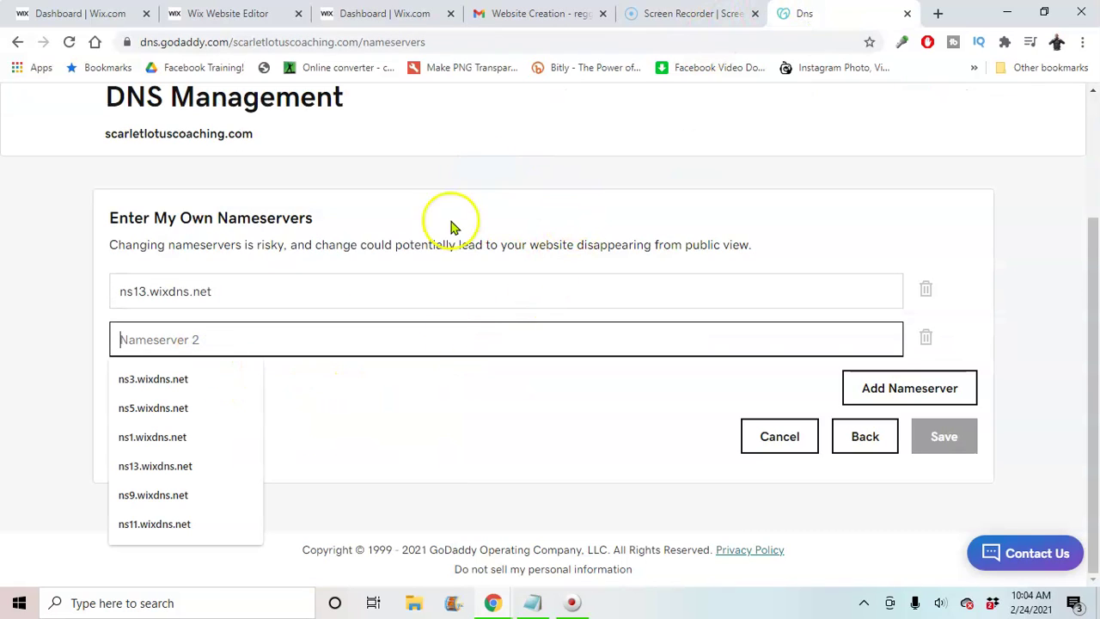
left_click(385, 13)
left_click(385, 361)
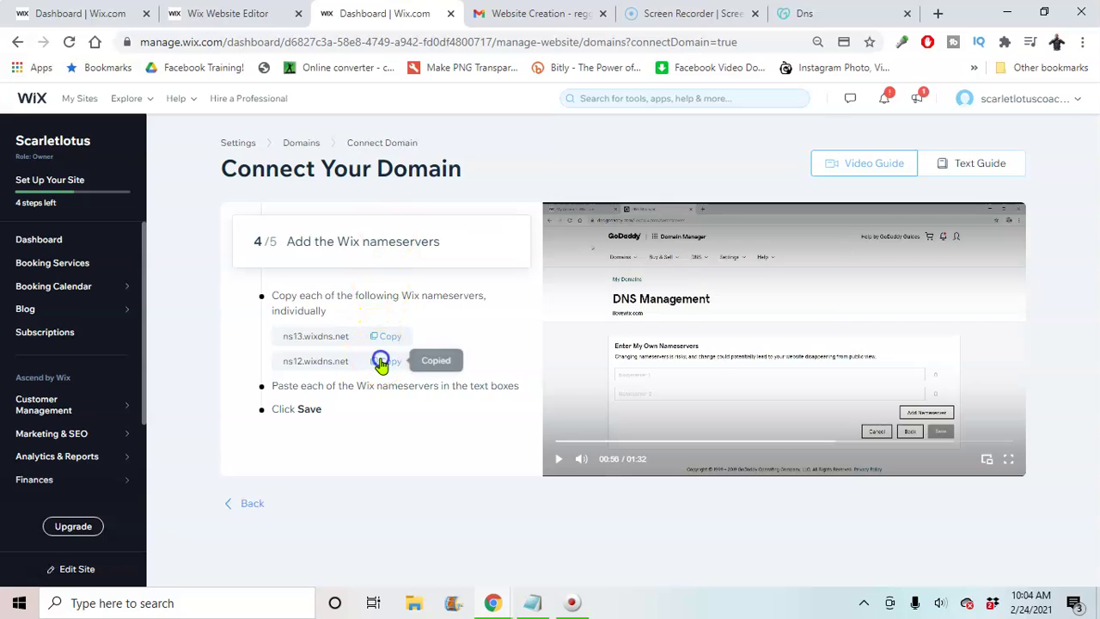
left_click(789, 13)
right_click(292, 336)
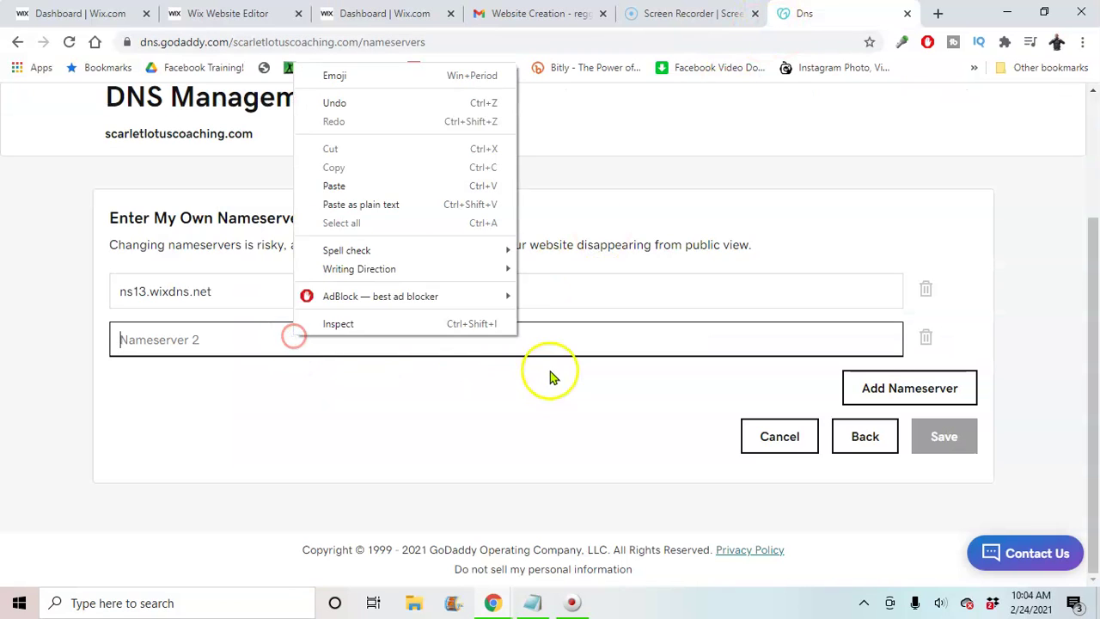
left_click(334, 186)
Save the new nameservers and consent to the nameserver update for scarletlotuscoaching.com
left_click(941, 438)
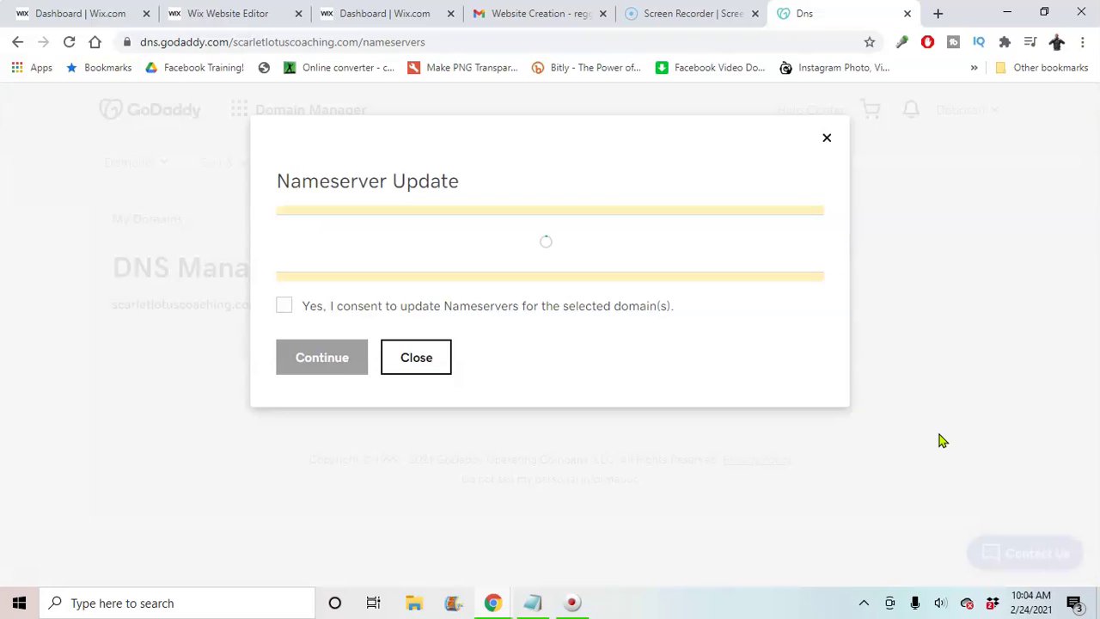
left_click(286, 335)
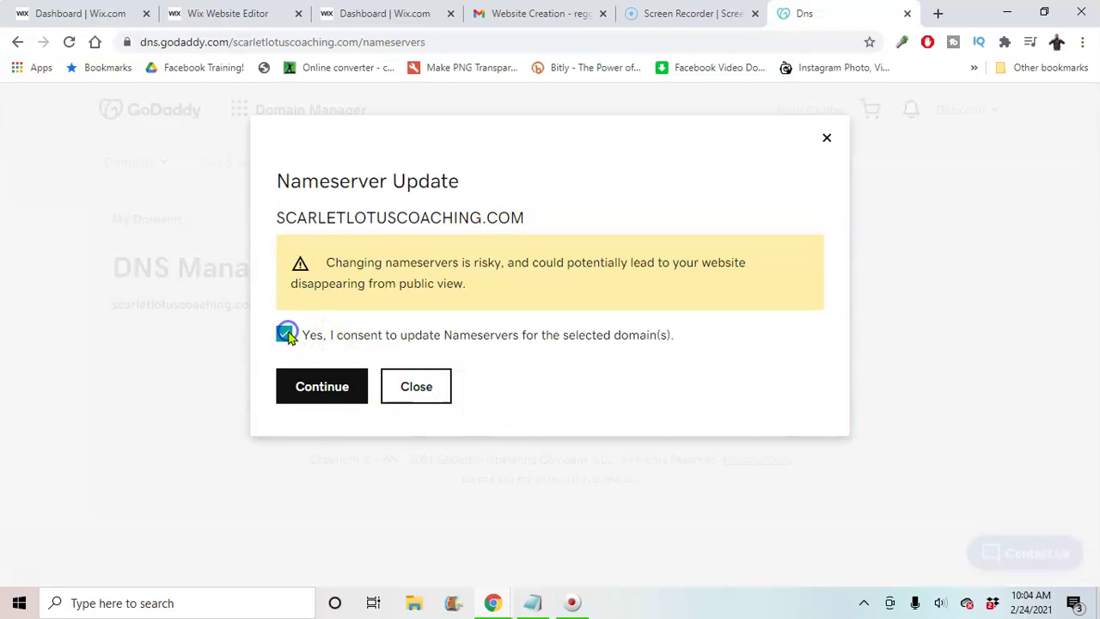
left_click(311, 397)
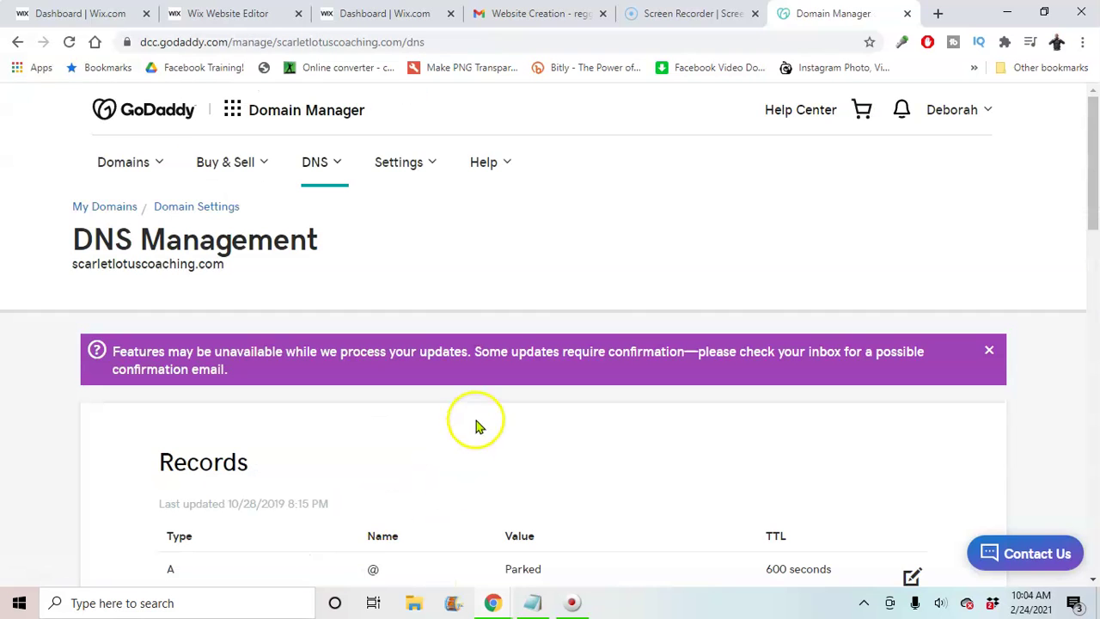
Return to the Wix connection guide, advance to step 5, Almost Done, and verify the domain connection
left_click(368, 10)
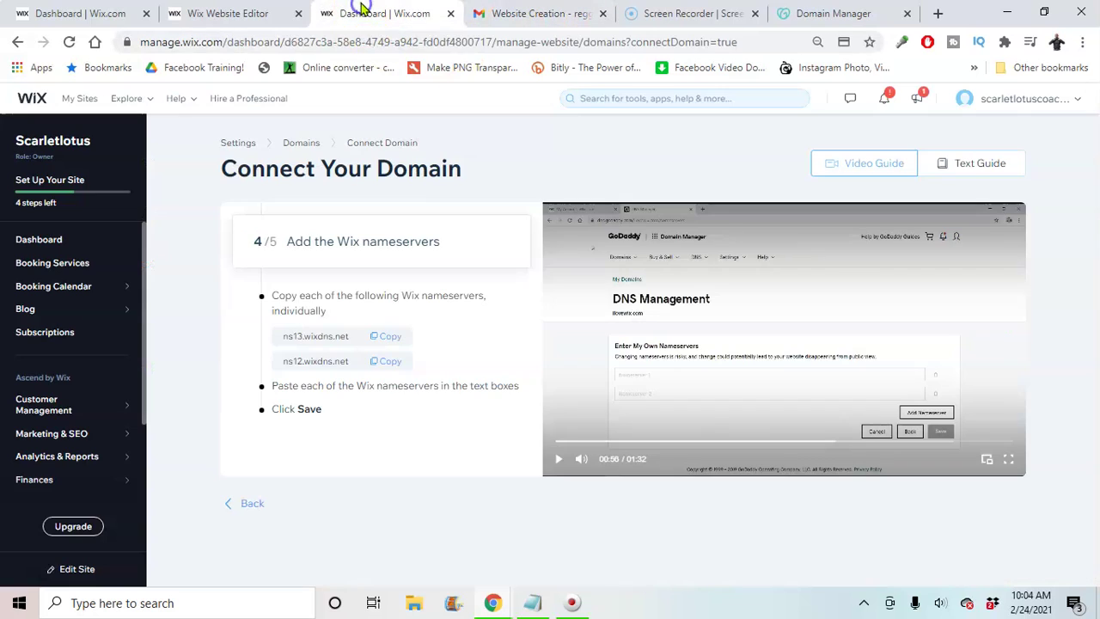
left_click(370, 422)
left_click(368, 422)
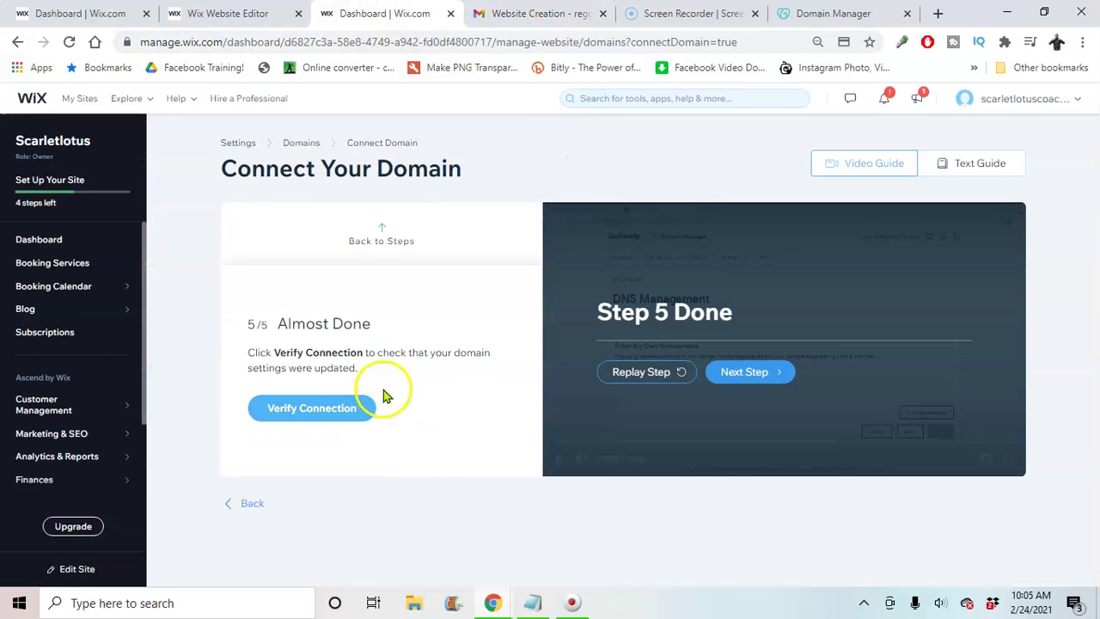
left_click(760, 385)
left_click(326, 410)
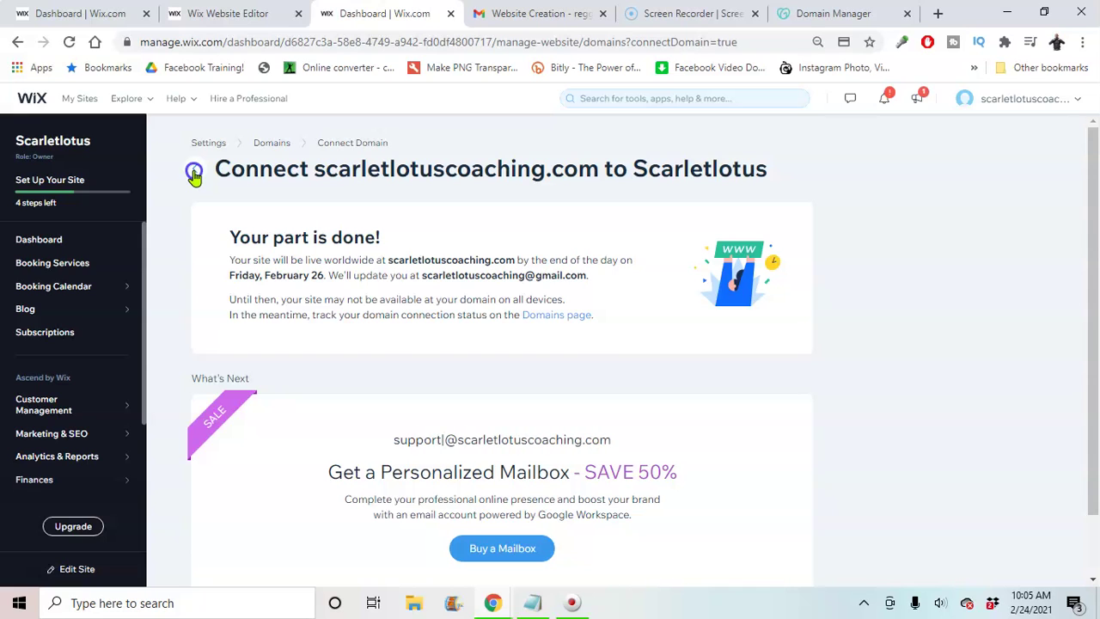
Leave the domain connection summary and open the main dashboard of the Scarletlotus site
left_click(194, 171)
left_click(61, 245)
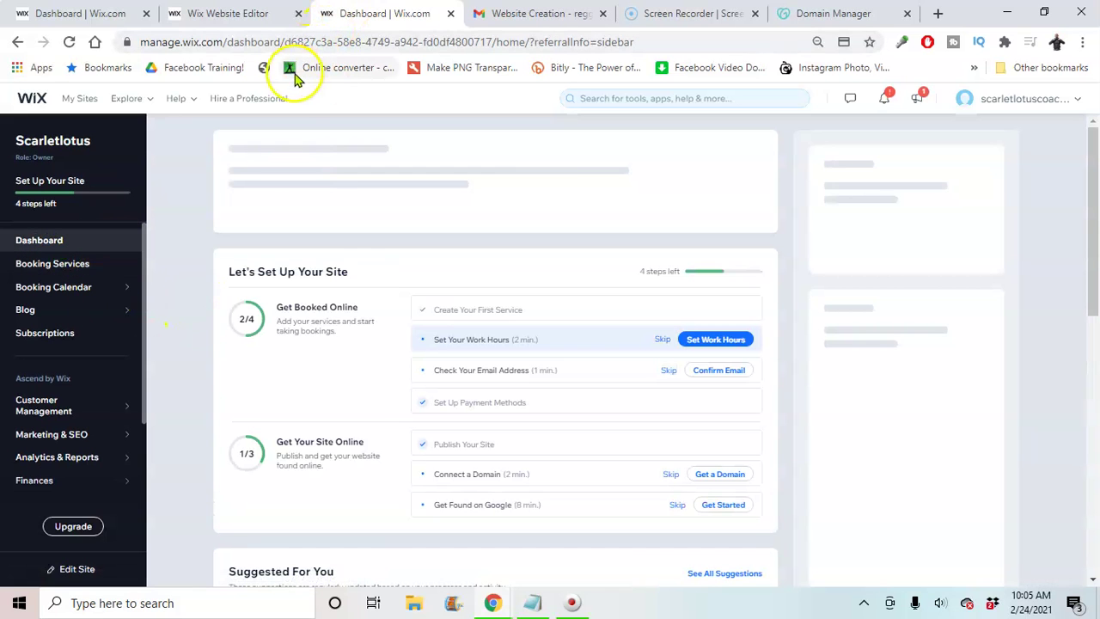
left_click(280, 12)
left_click(363, 12)
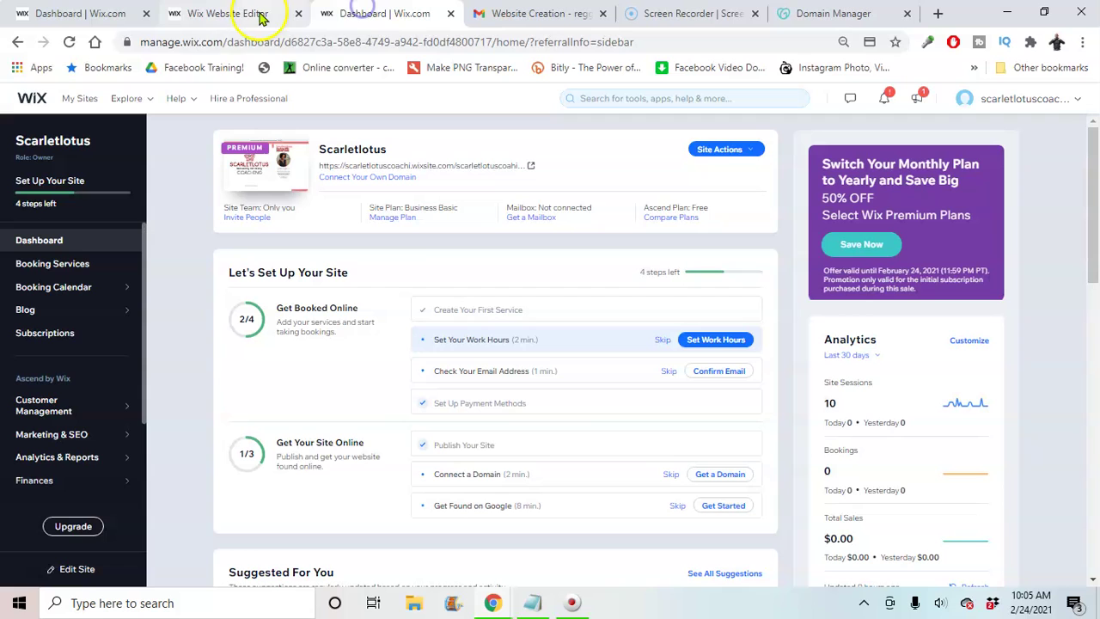
Switch to the Wix website editor, save the site without publishing it, and finish the save dialog
left_click(221, 12)
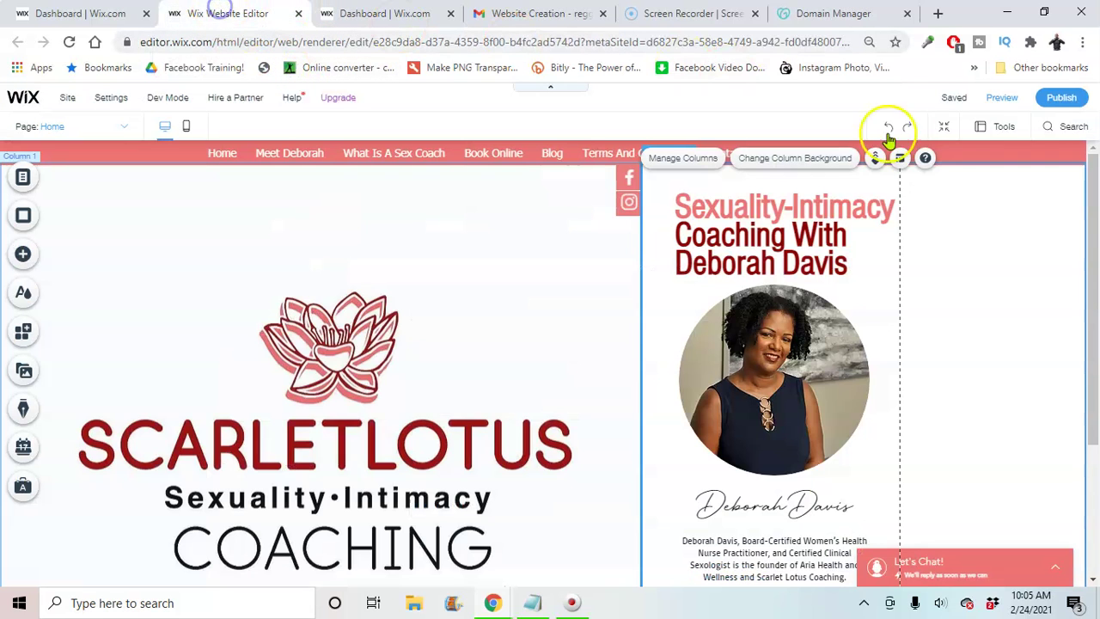
left_click(944, 99)
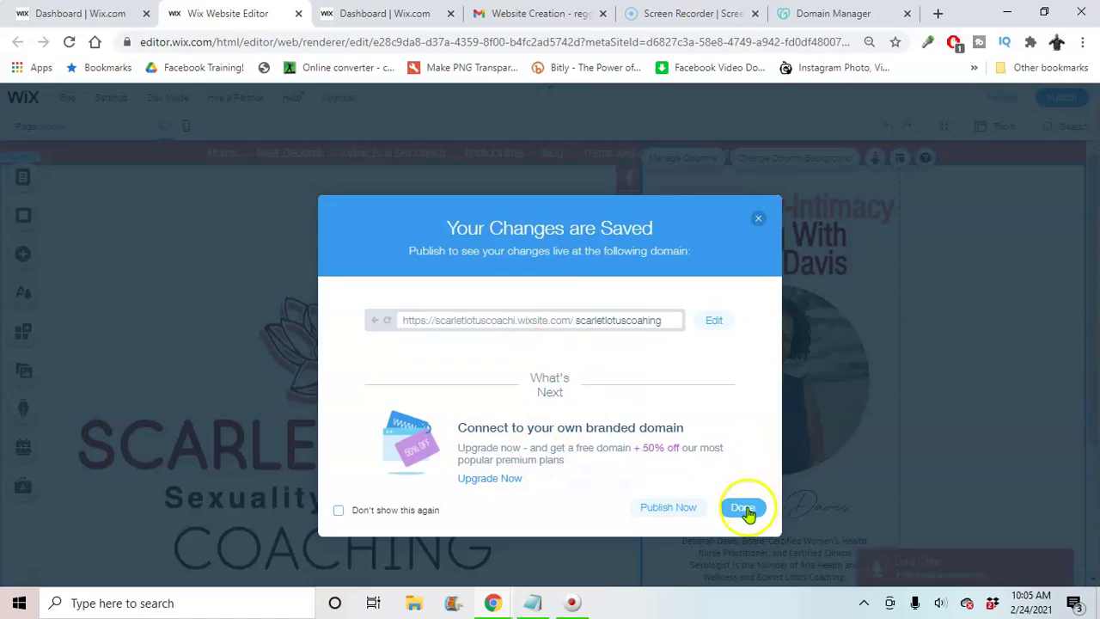
left_click(744, 510)
Close the website editor and the duplicate dashboard tab, and reload the remaining Wix dashboard
left_click(335, 13)
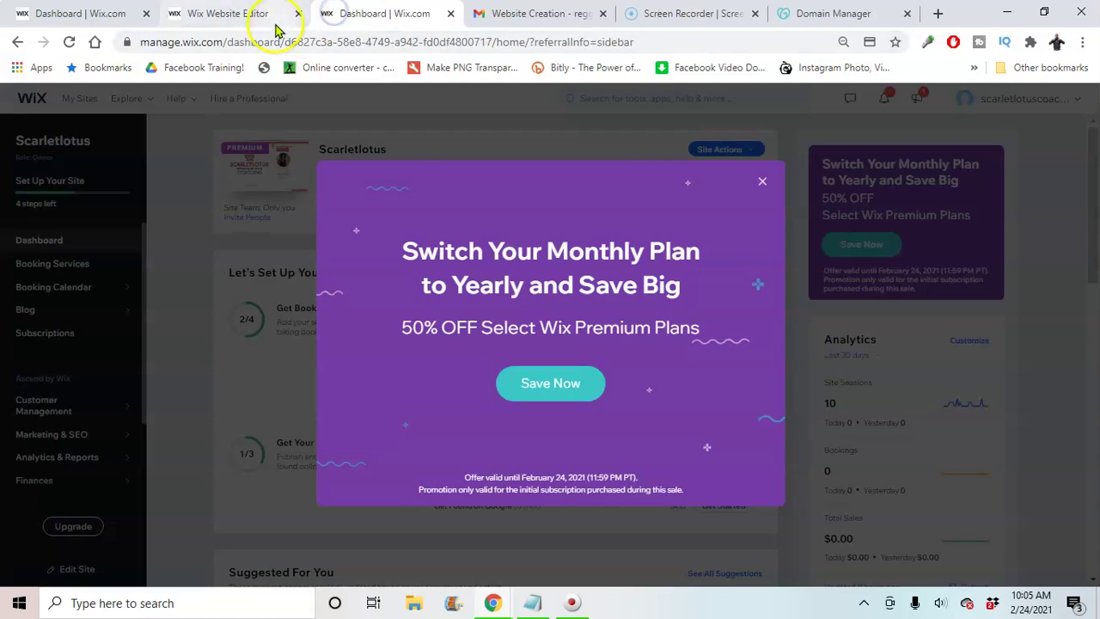
left_click(762, 181)
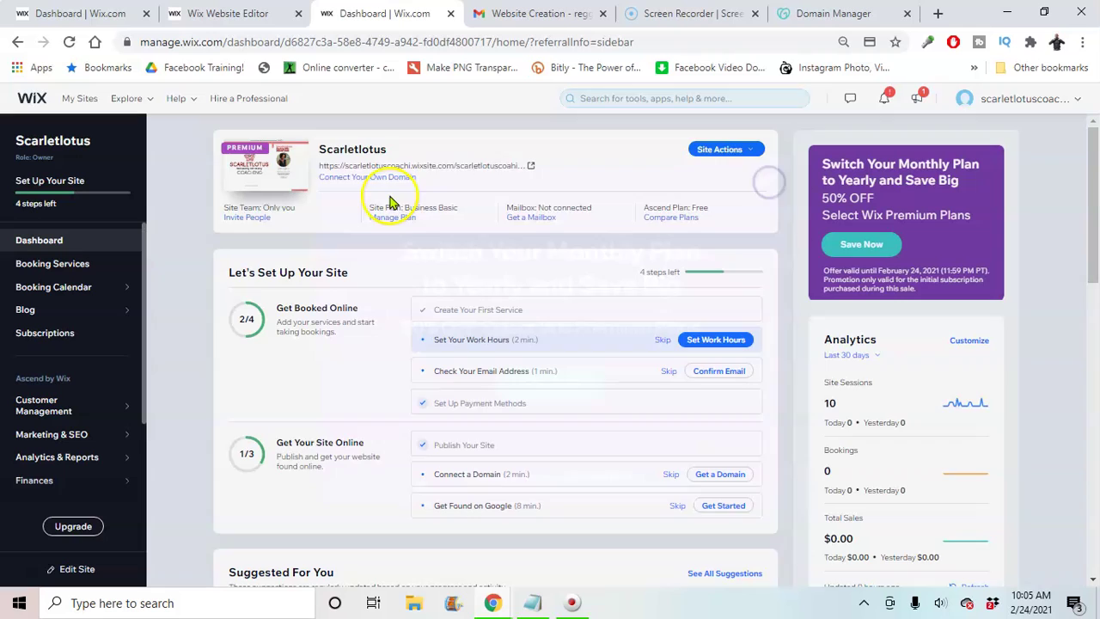
left_click(298, 14)
left_click(146, 14)
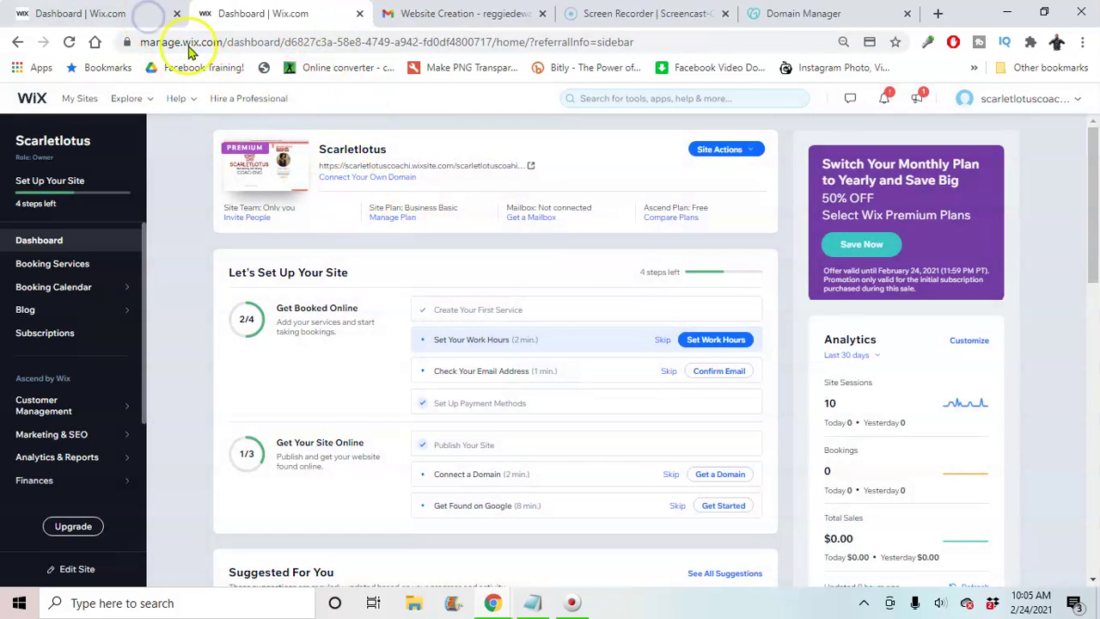
left_click(70, 43)
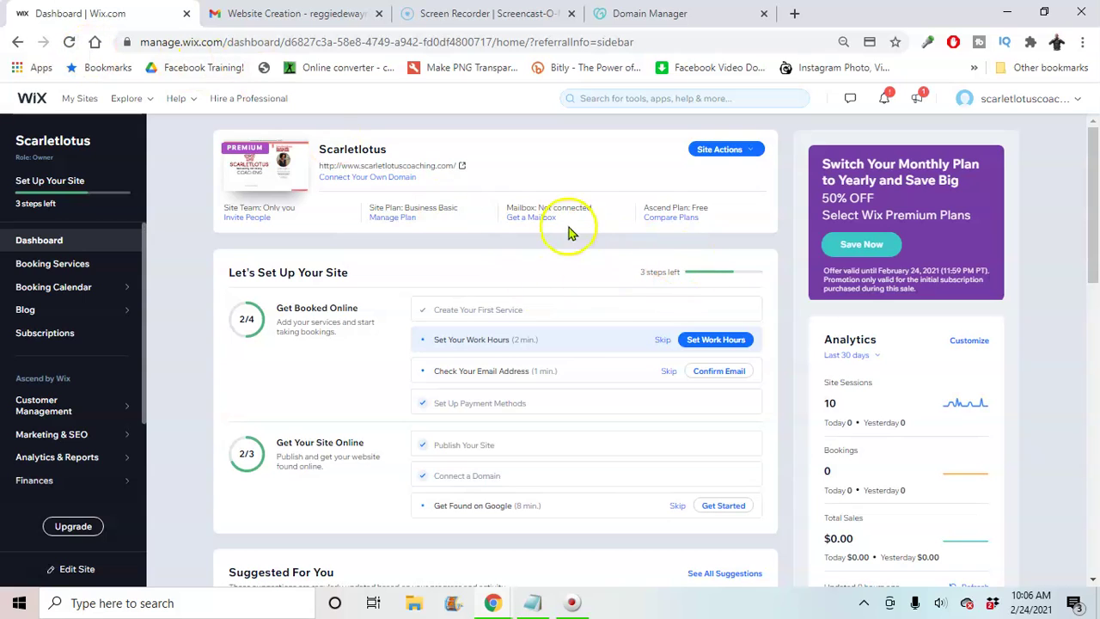
Reopen the Scarletlotus site in the website editor and publish it, dismissing the dialogs that follow
left_click(726, 151)
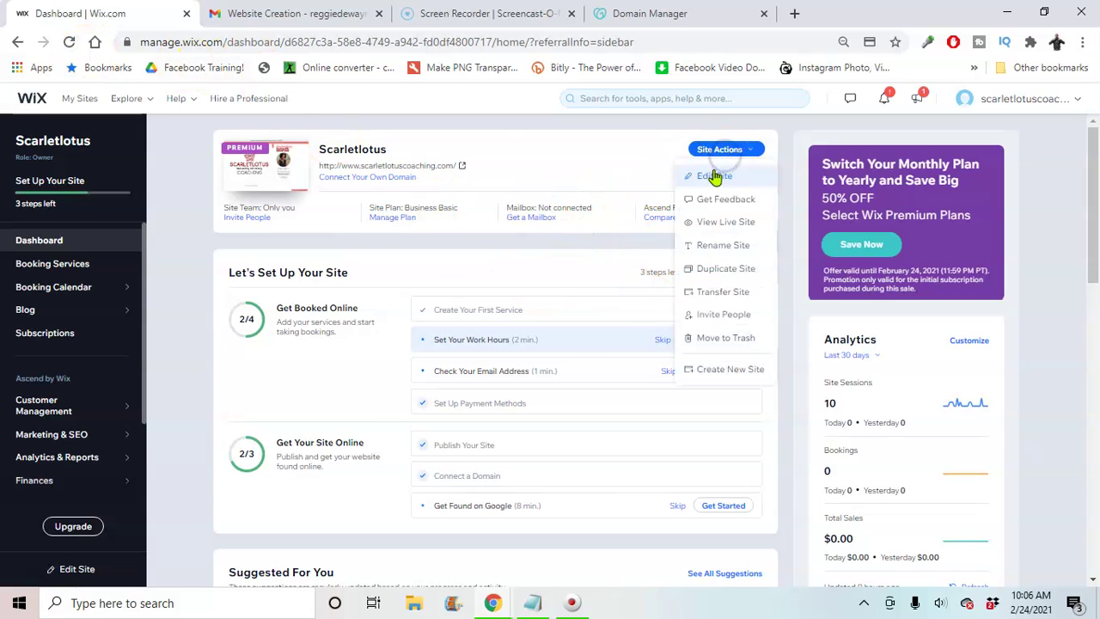
left_click(707, 177)
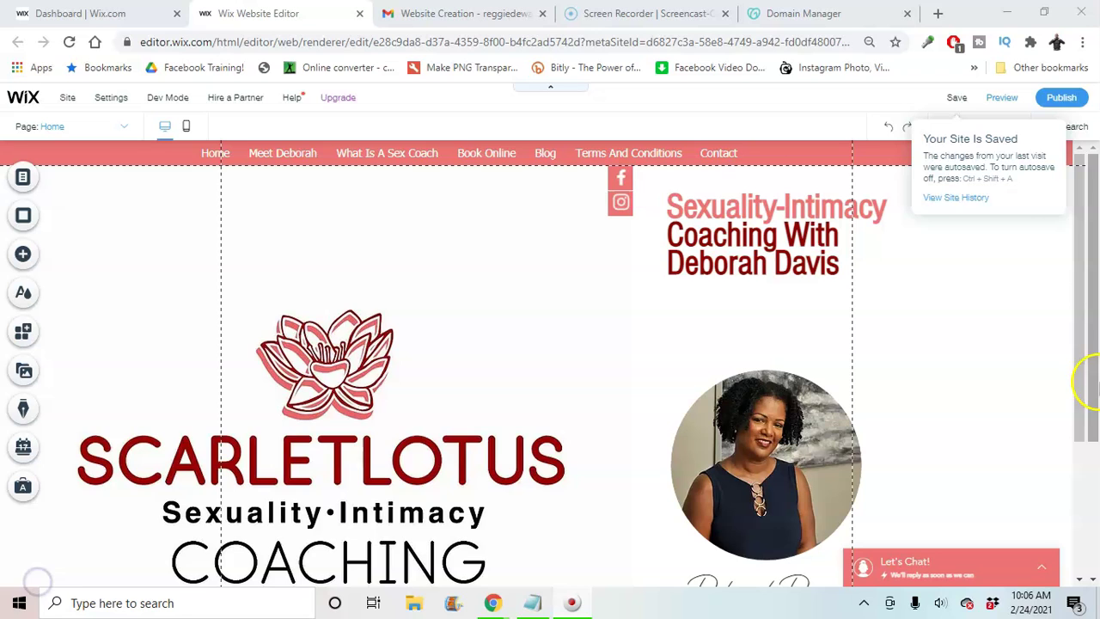
scroll(1070, 232, "down", 1)
scroll(1070, 232, "up", 1)
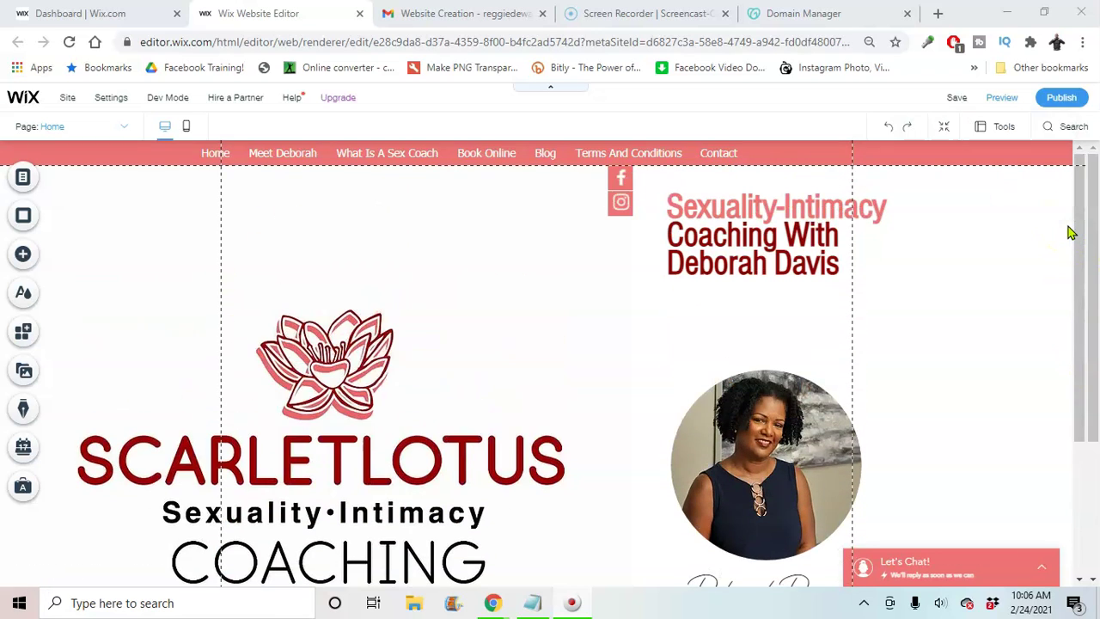
left_click(1065, 99)
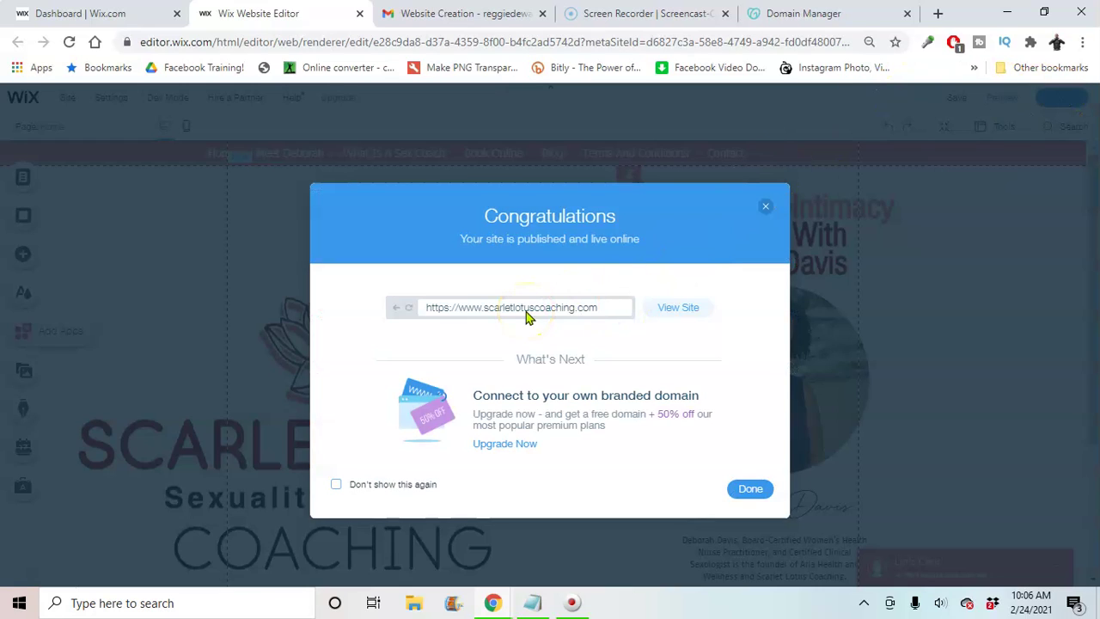
left_click(745, 490)
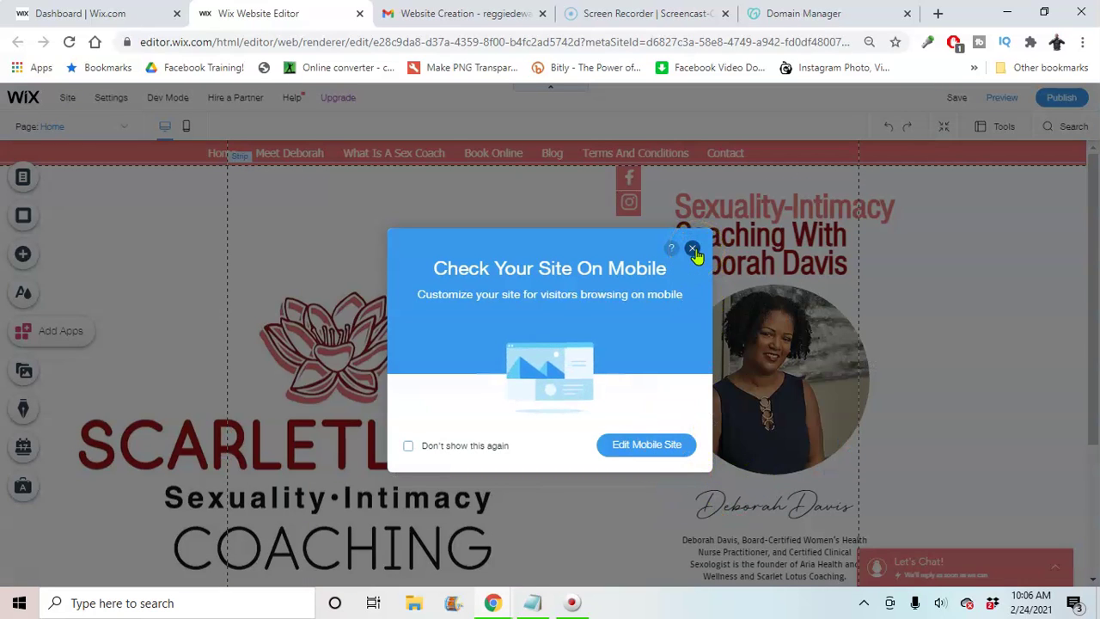
left_click(693, 250)
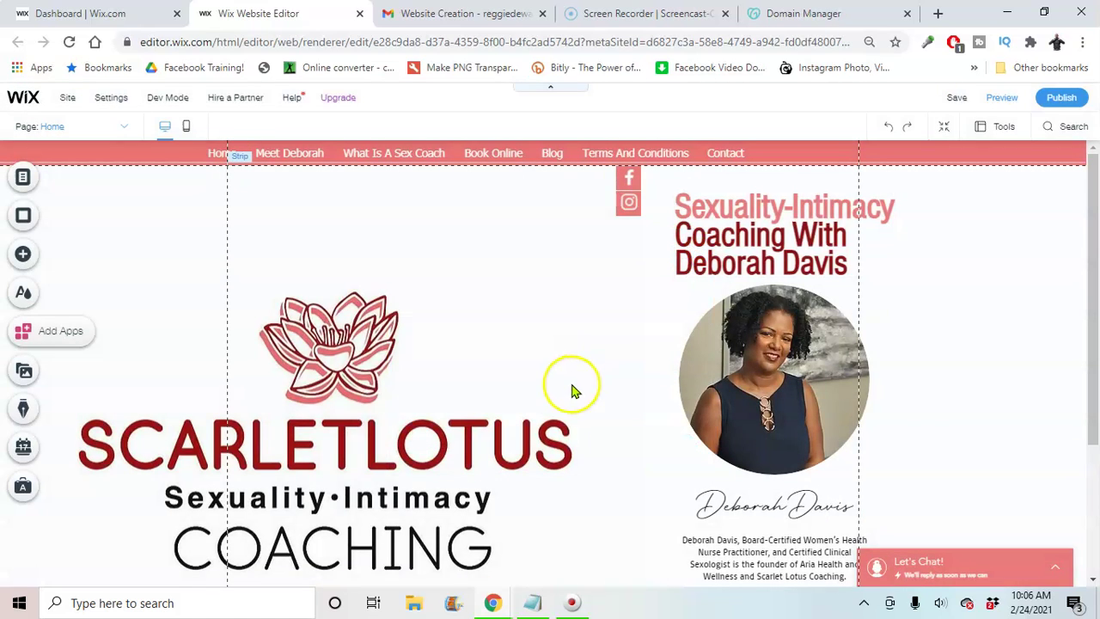